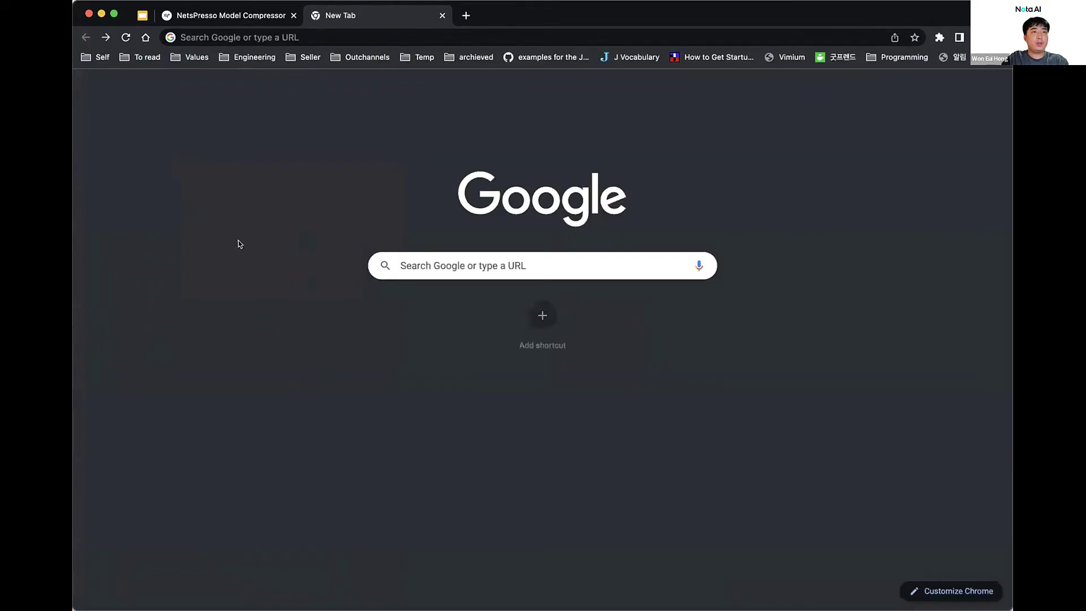
Log in with the account e-mail and password, then close the Update Notes popup
left_click(105, 37)
left_click(181, 272)
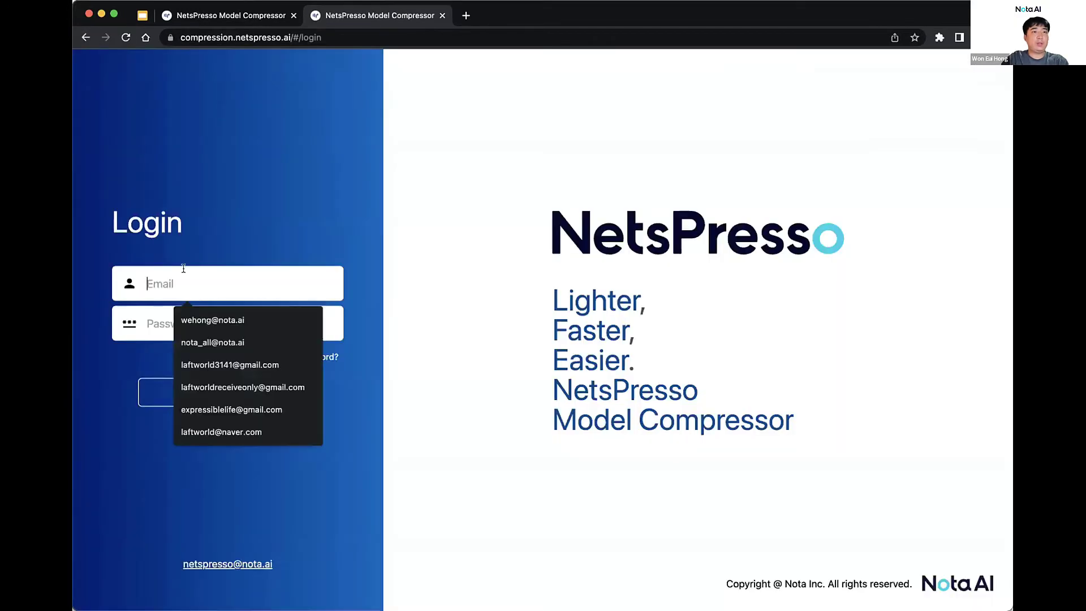
key("Tab")
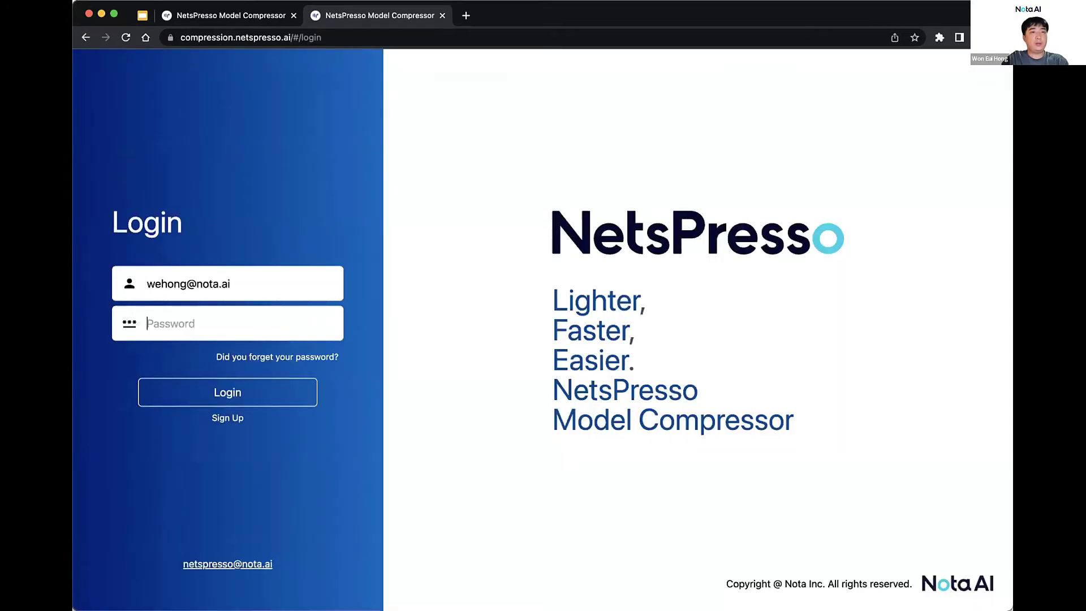
type("••••••••••••")
key("Return")
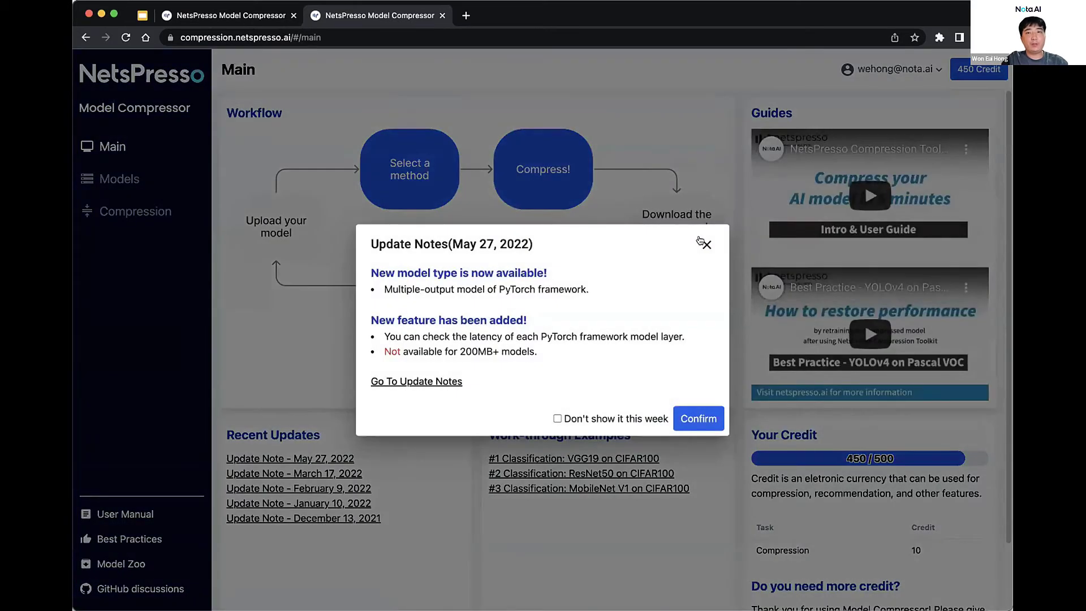
left_click(706, 244)
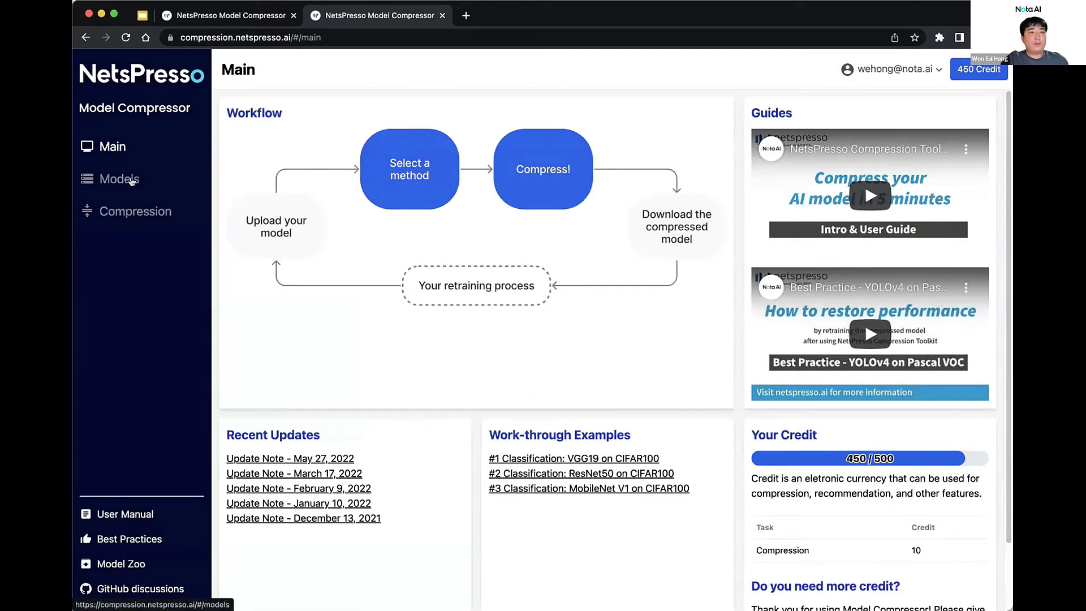
Show the Models list, highlight the resnet50 entry, and launch the Model Zoo
left_click(131, 181)
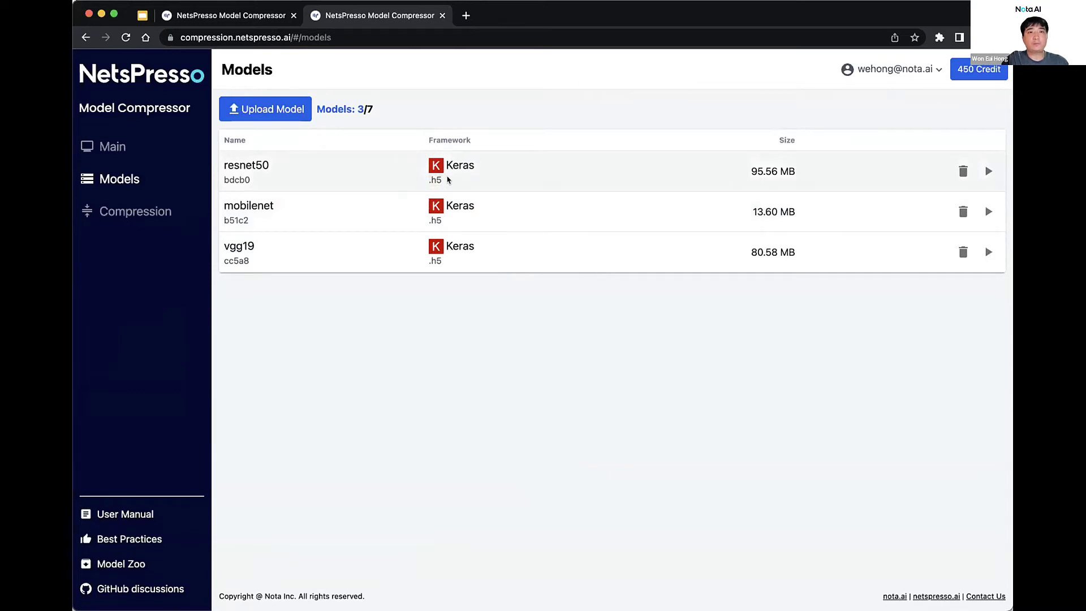
left_click_drag(251, 178, 223, 157)
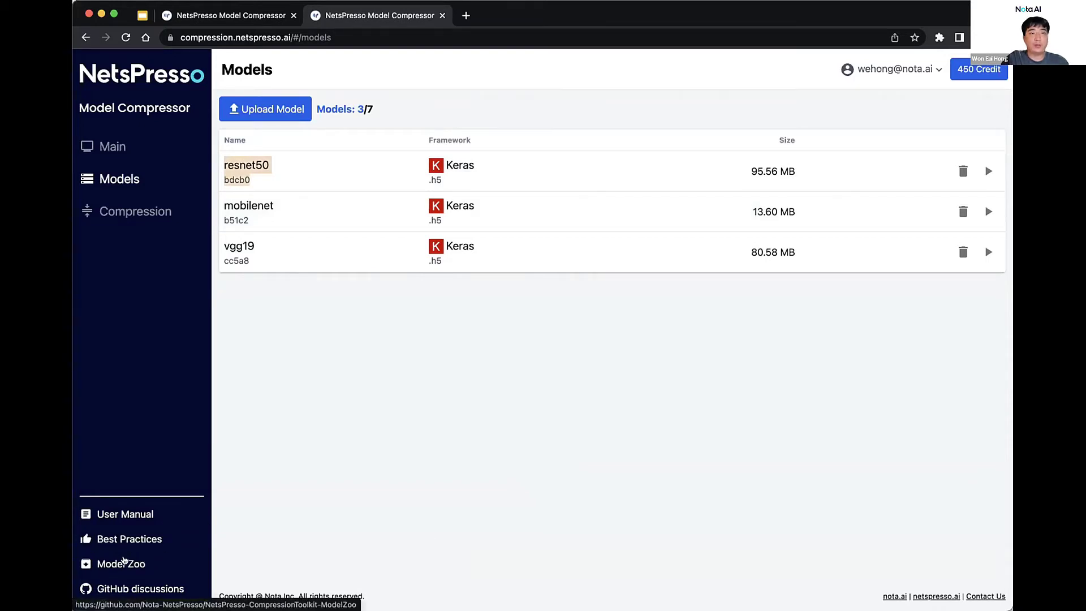
left_click(123, 560)
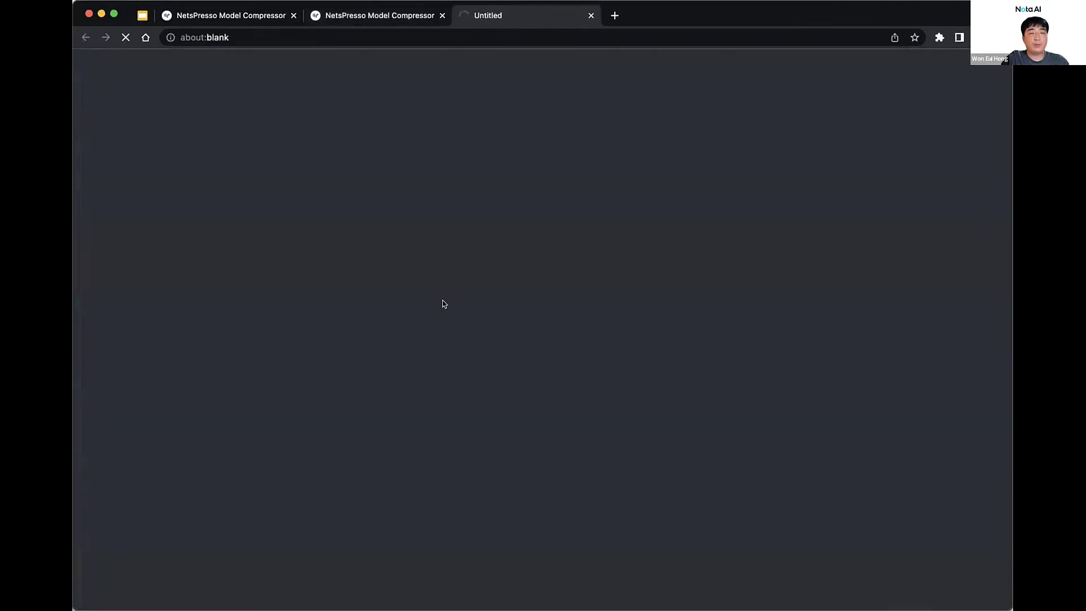
Scroll the Model Zoo README and maximize the browser window
scroll(444, 303, "down", 5)
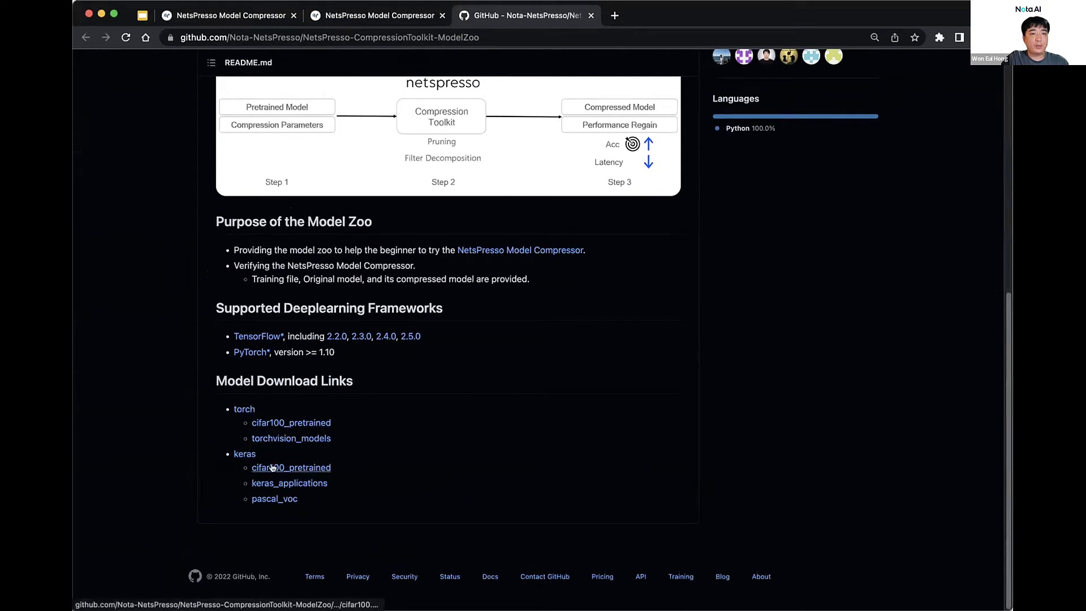
left_click(367, 10)
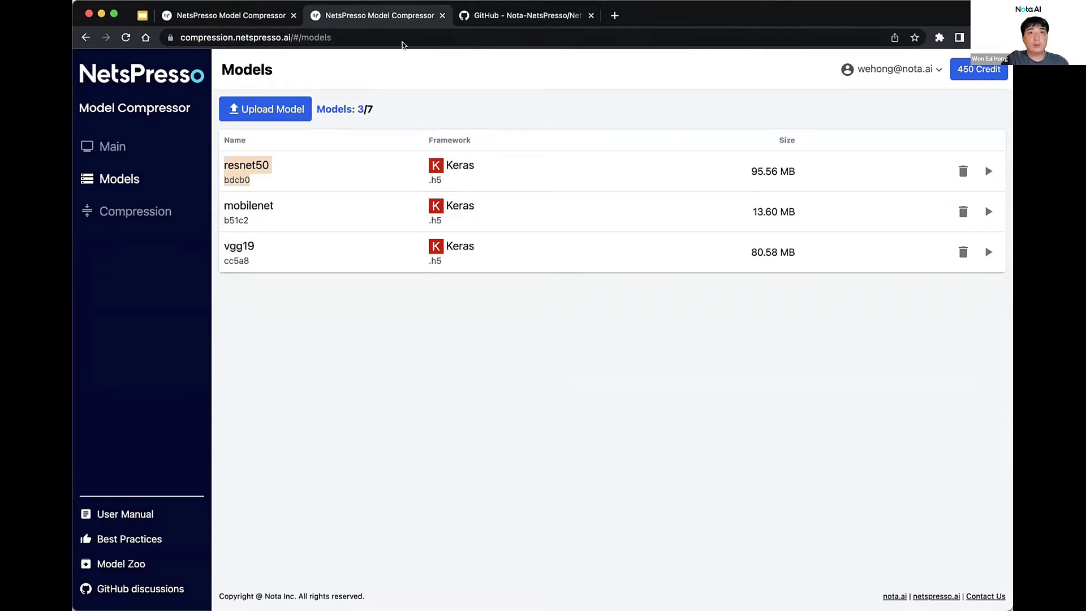
double_click(822, 18)
left_click(527, 14)
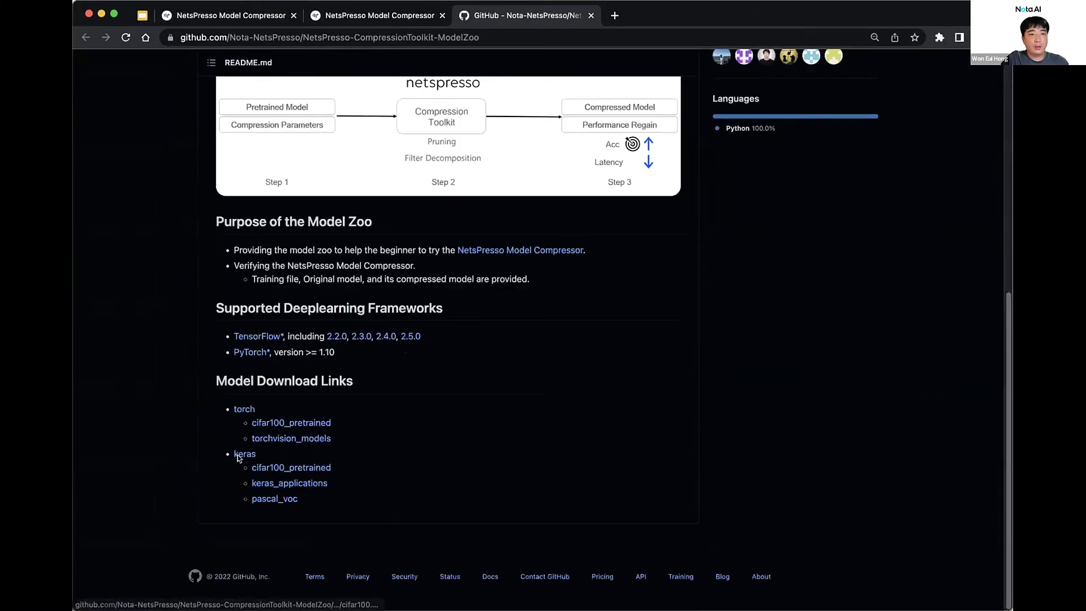
Open the Keras cifar100_pretrained page and highlight its pre-trained and compressed model links
left_click(288, 467)
scroll(315, 446, "down", 5)
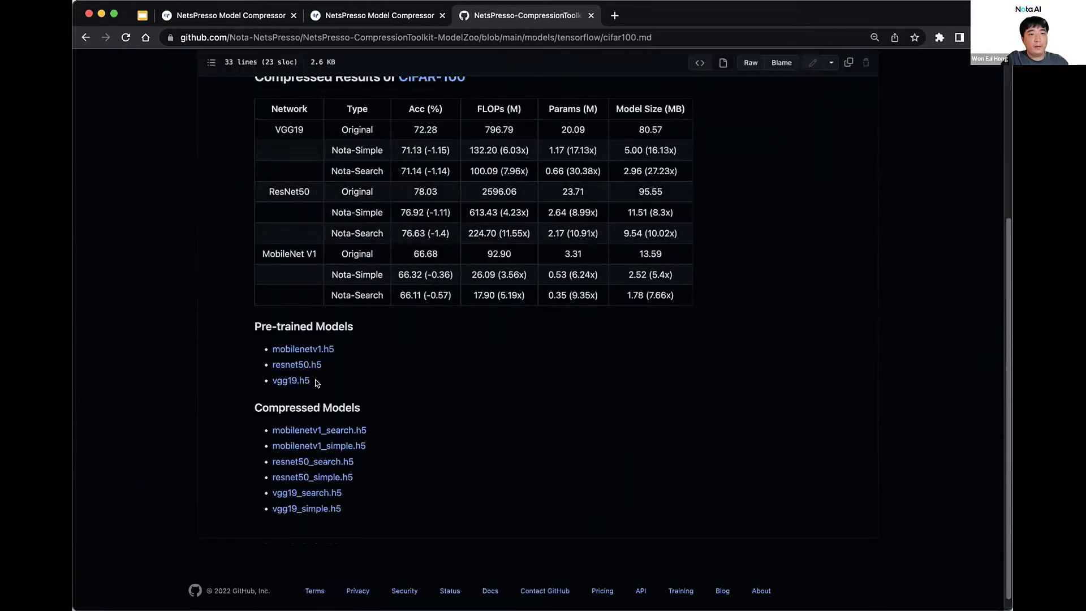
left_click_drag(324, 383, 308, 343)
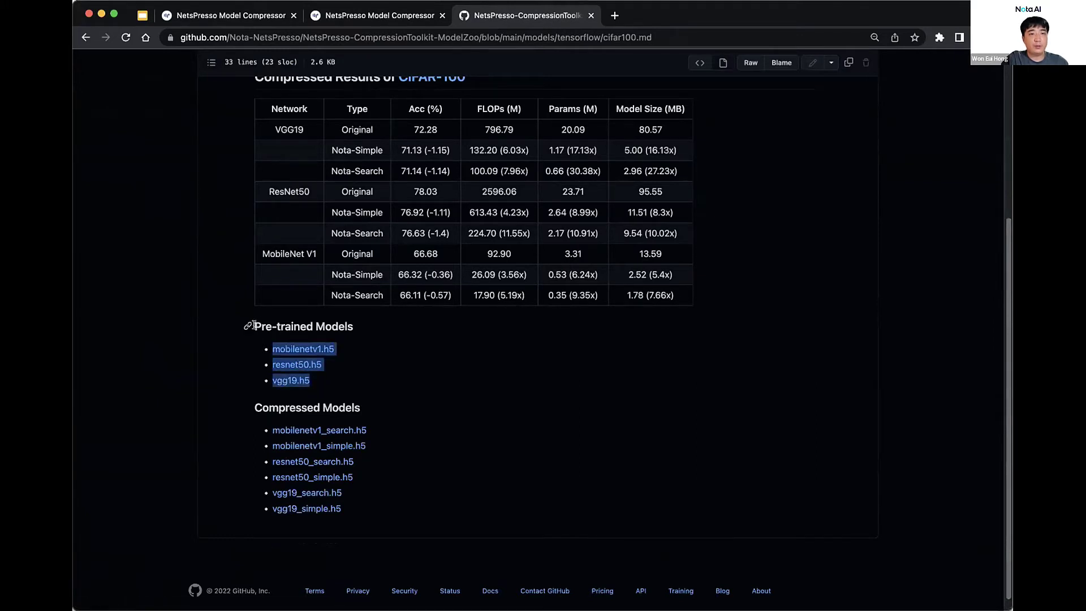
left_click_drag(246, 406, 368, 536)
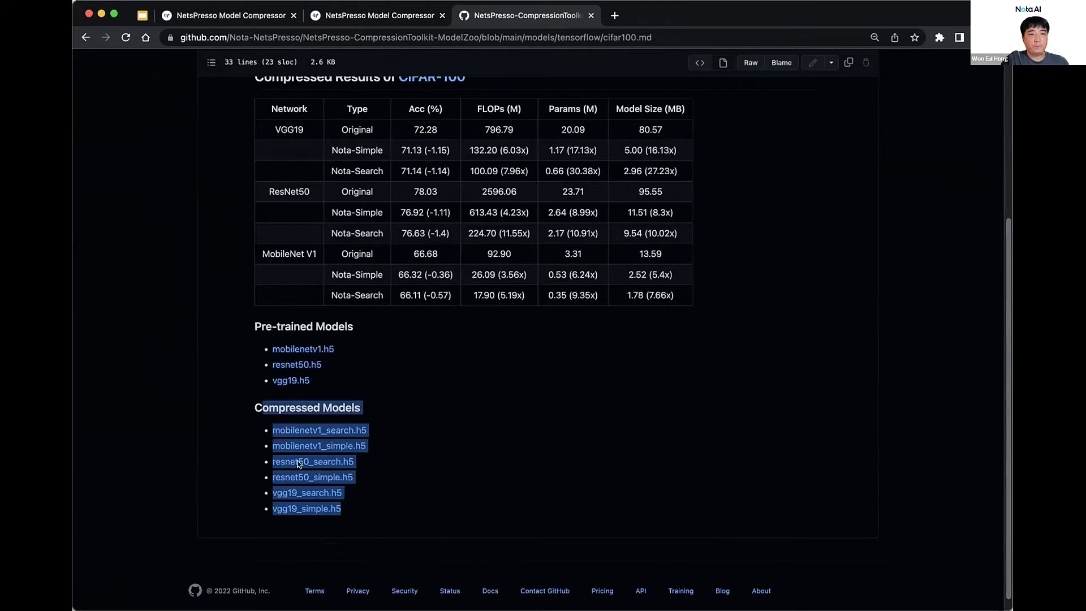
left_click(248, 407)
left_click_drag(316, 391, 266, 341)
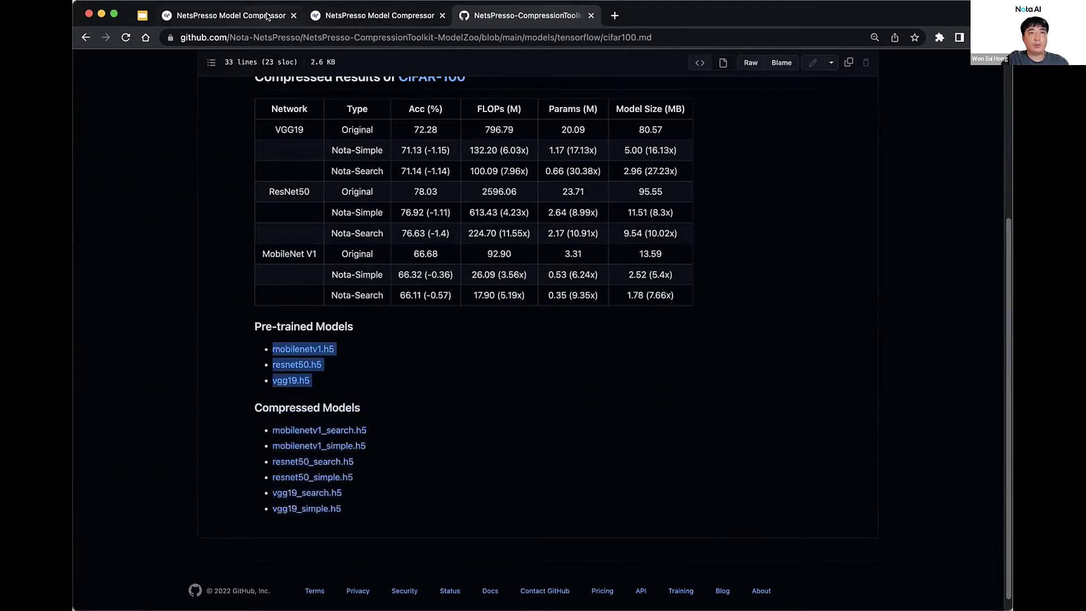
left_click(336, 16)
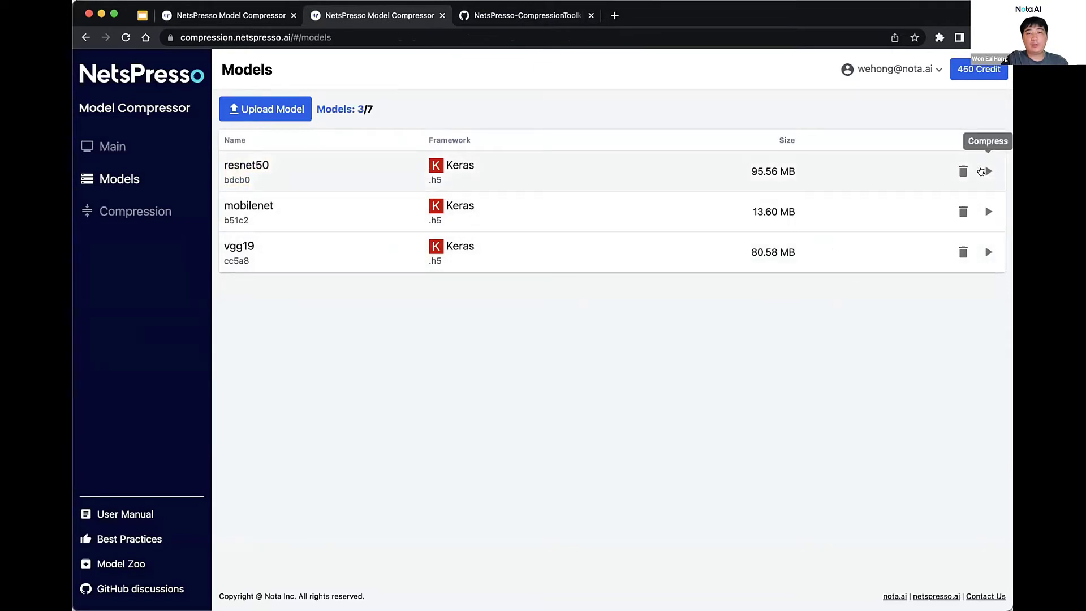
Preview the Keras .h5 upload form named 'test_model', cancel it, then start compressing resnet50
left_click(265, 109)
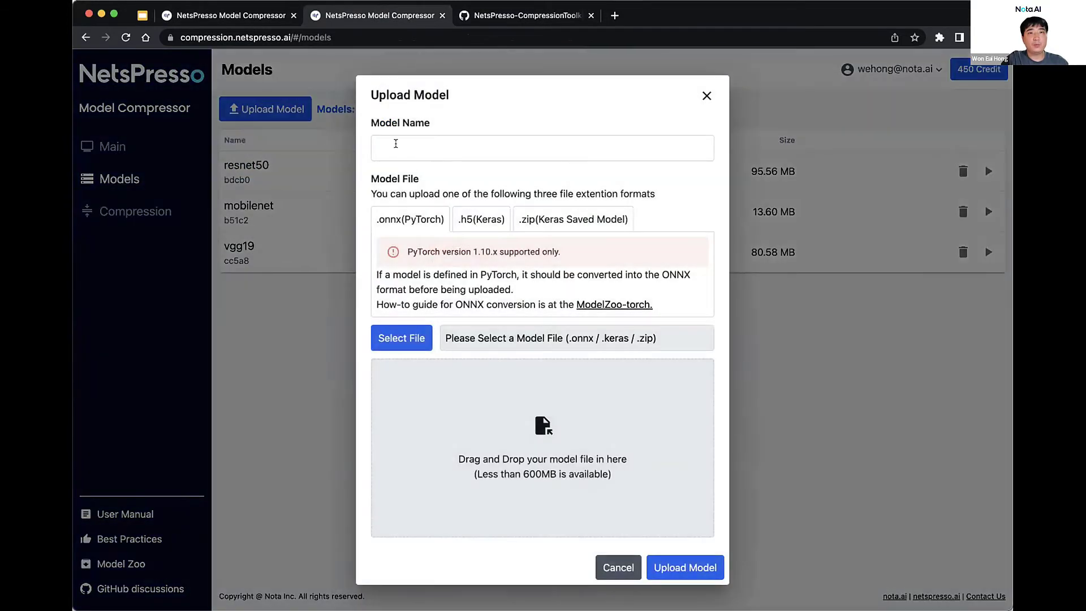
left_click(473, 221)
left_click(432, 153)
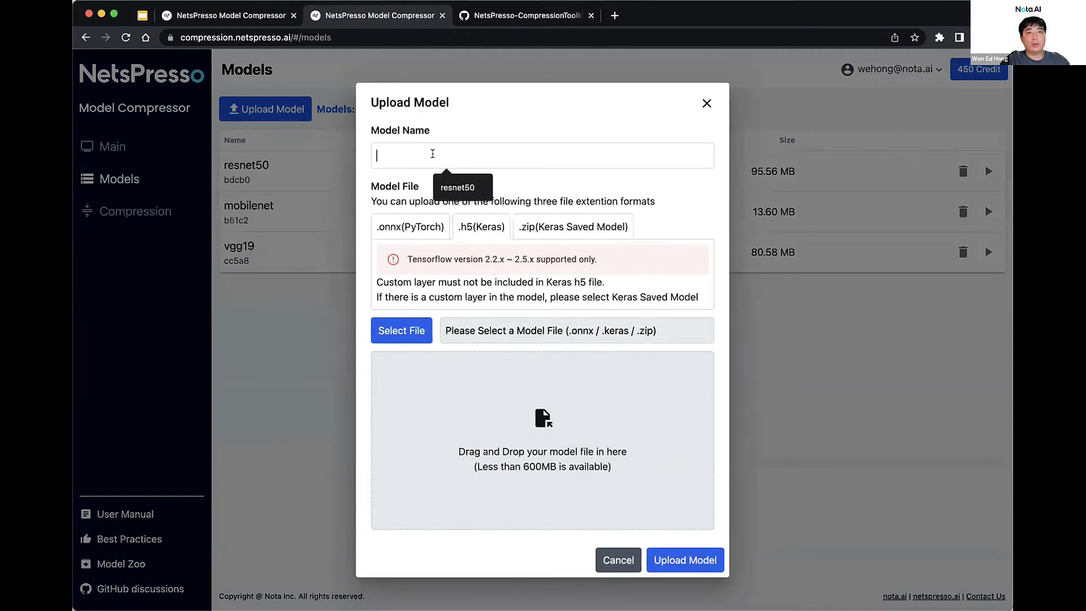
type("res")
key("BackSpace")
key("BackSpace")
key("BackSpace")
type("t")
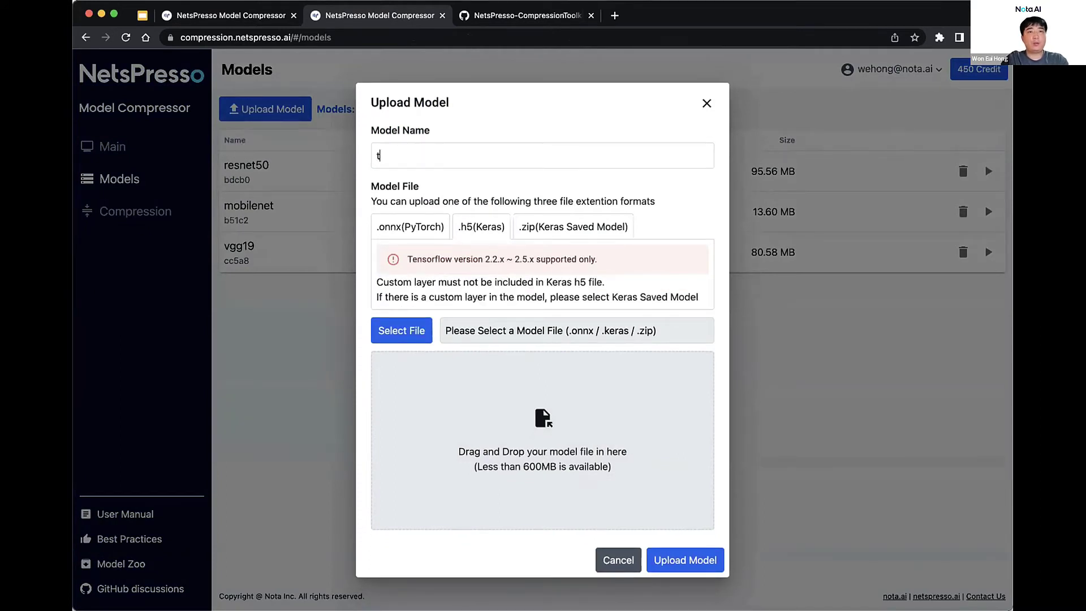
type("est_model")
left_click(401, 330)
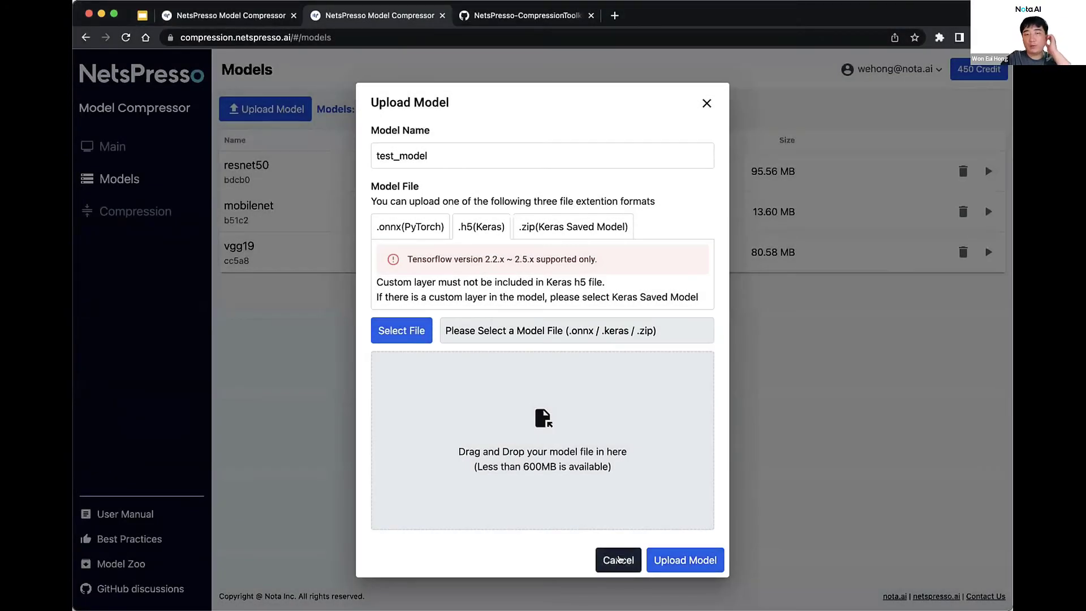
left_click(618, 560)
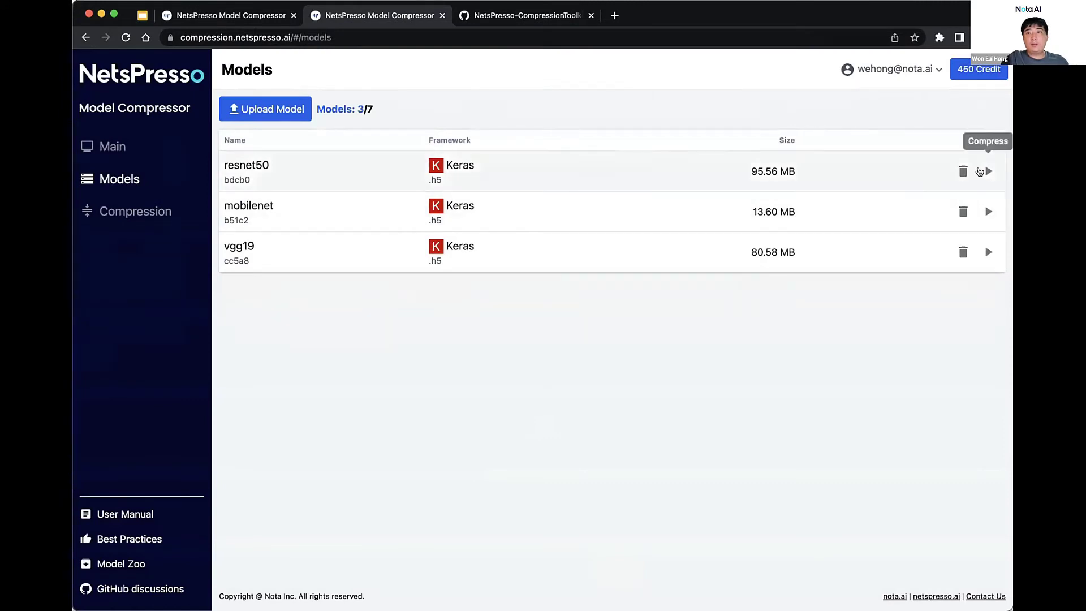
left_click(987, 171)
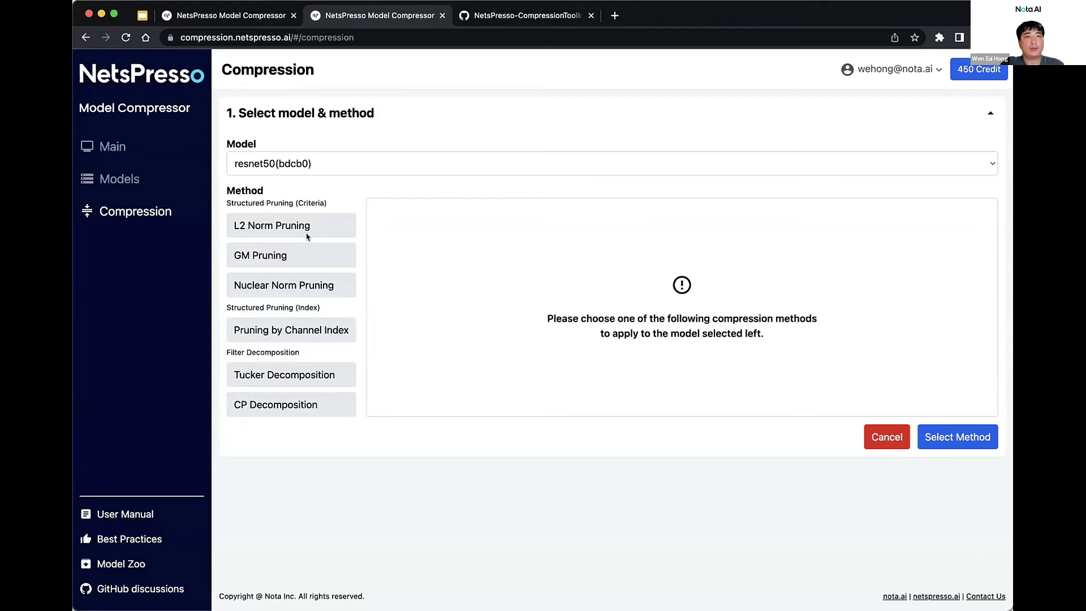
Choose L2 Norm Pruning under Structured Pruning for resnet50(bdcb0)
left_click(298, 226)
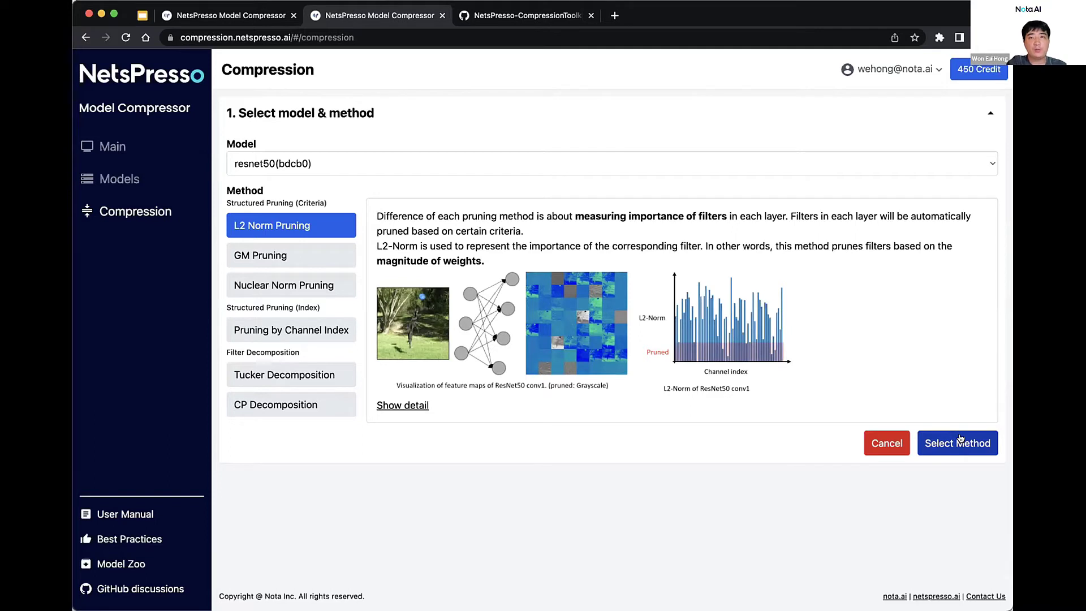
Confirm L2 Norm for resnet50 and scroll through its layer graph and latencies
left_click(951, 440)
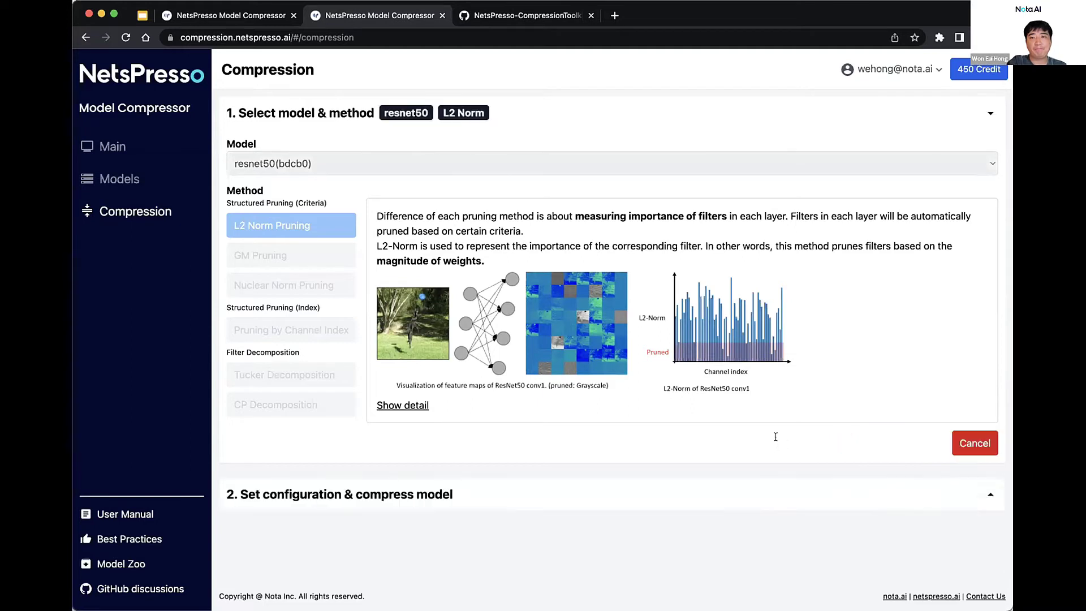
scroll(672, 307, "down", 4)
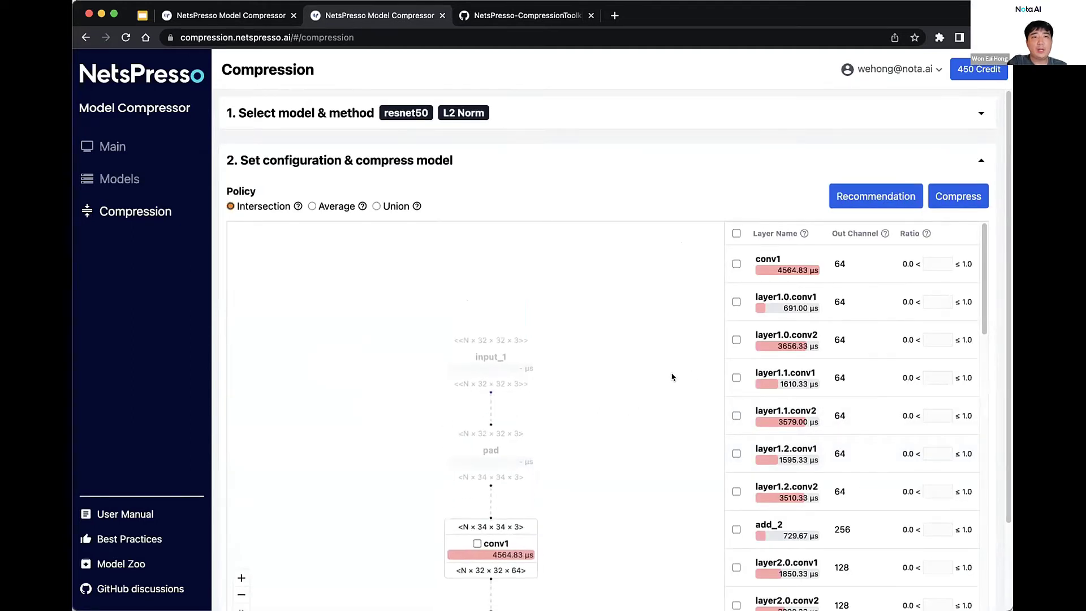
scroll(522, 527, "down", 10)
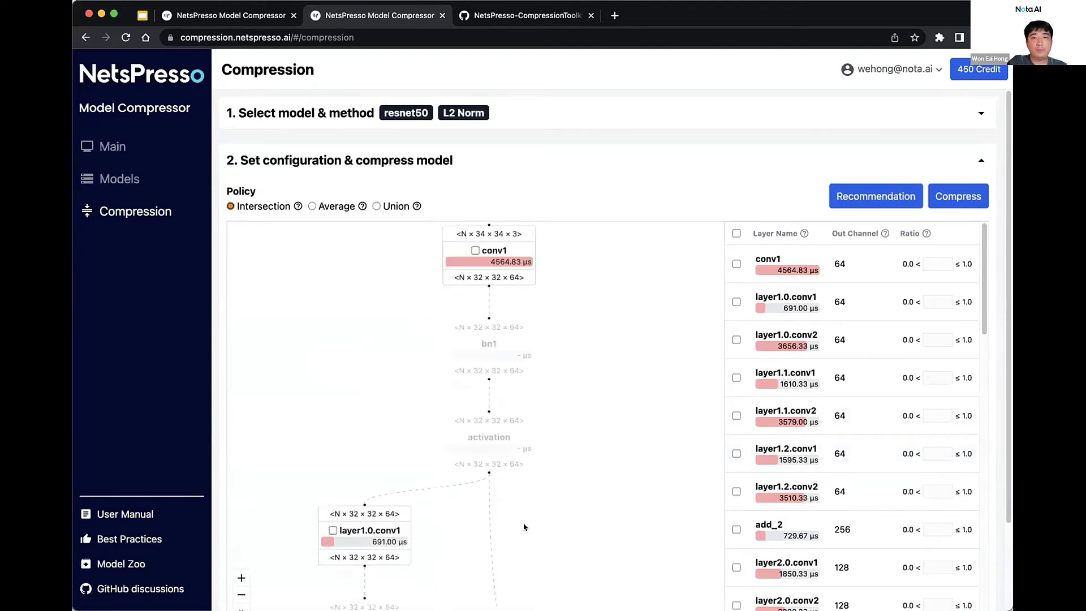
scroll(523, 527, "down", 10)
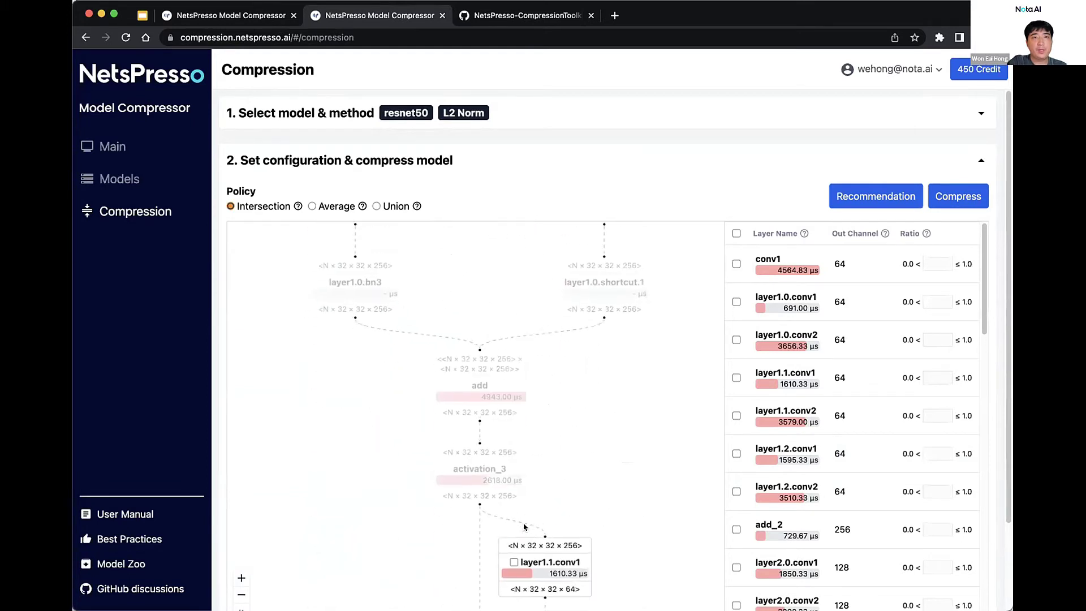
scroll(524, 329, "up", 15)
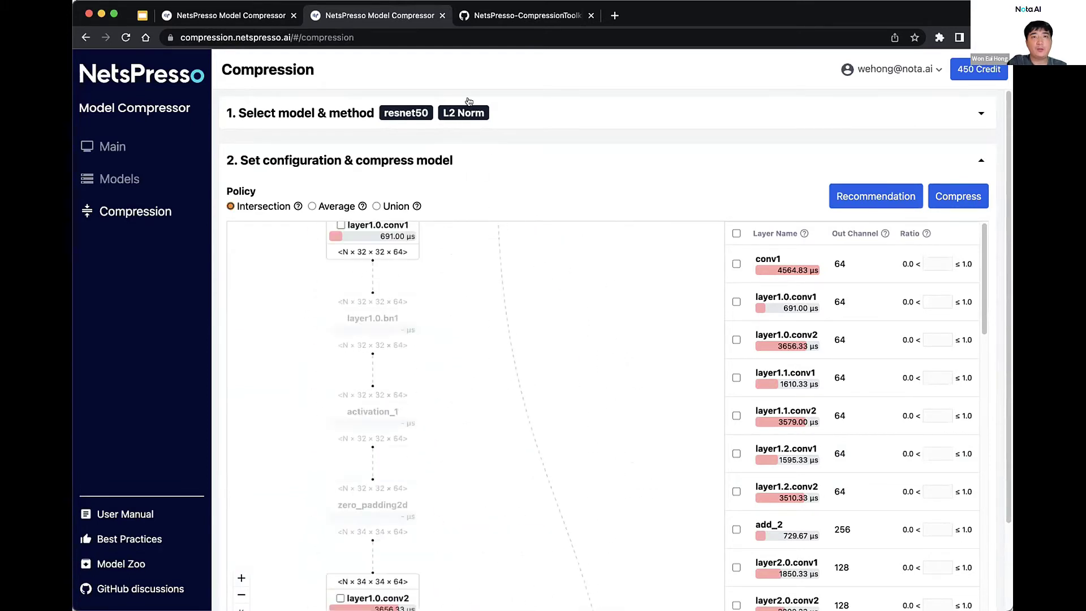
scroll(526, 444, "up", 15)
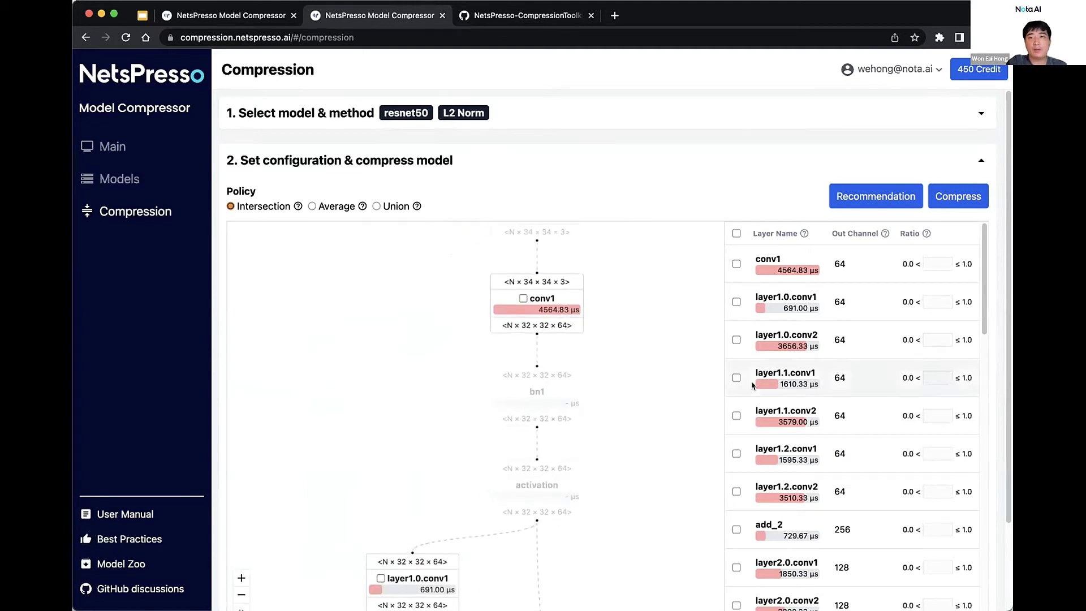
scroll(812, 383, "down", 3)
scroll(812, 384, "up", 3)
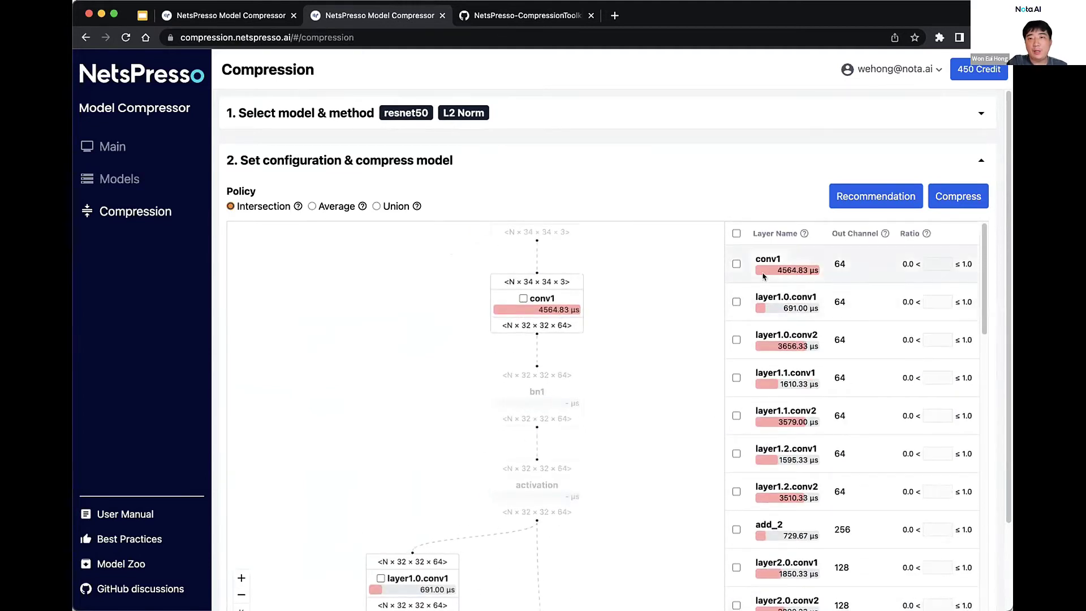
View details of conv1, layer1.0.conv1, layer1.0.conv2, layer1.1.conv1 and layer1.1.conv2
left_click(803, 266)
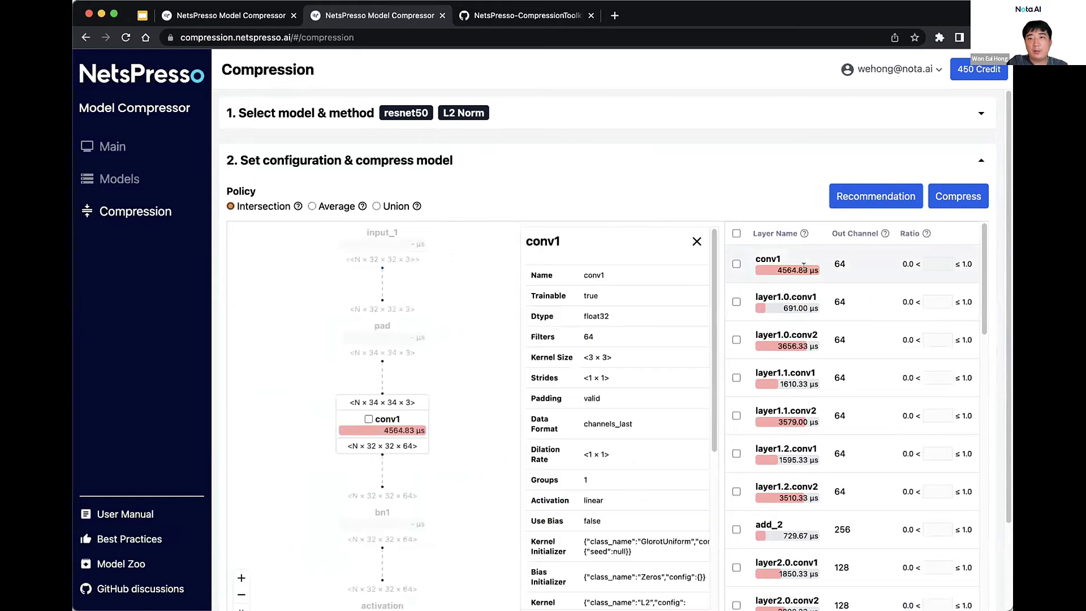
left_click(777, 308)
left_click(783, 343)
left_click(787, 380)
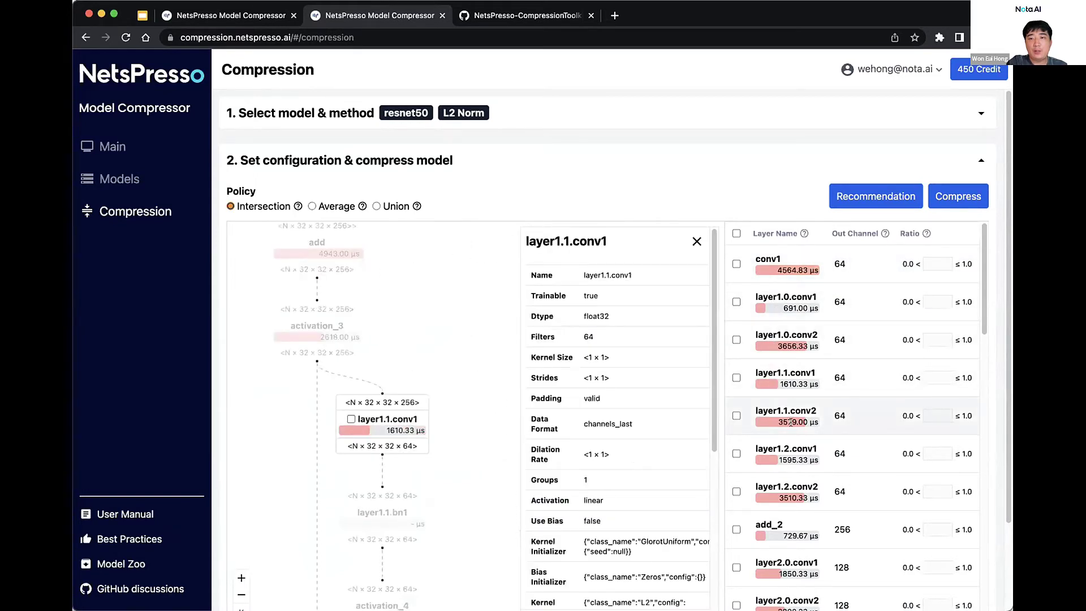
left_click(773, 425)
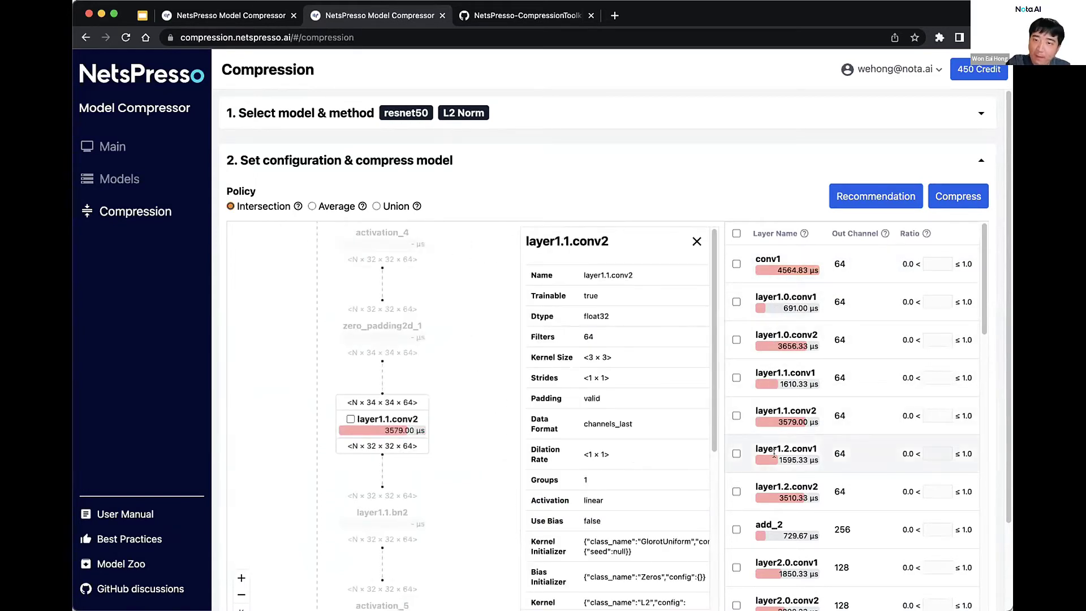
scroll(782, 455, "down", 2)
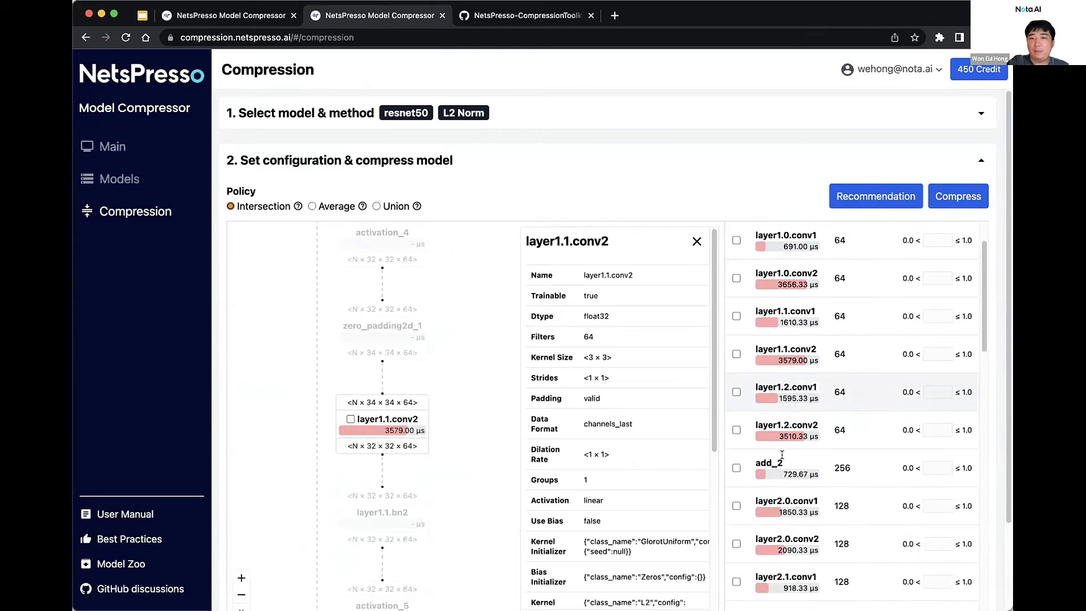
scroll(784, 391, "up", 2)
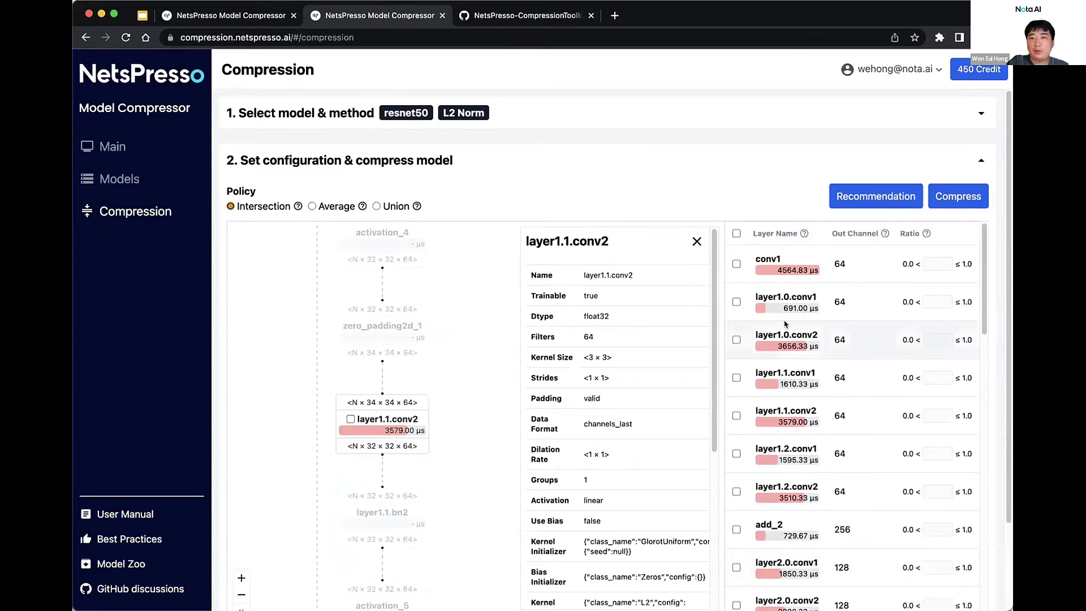
Check conv1, layer1.0.conv2, layer1.1.conv2 and layer1.2.conv2, and review layer1.1.conv1 and layer1.0.conv2 details
left_click(736, 338)
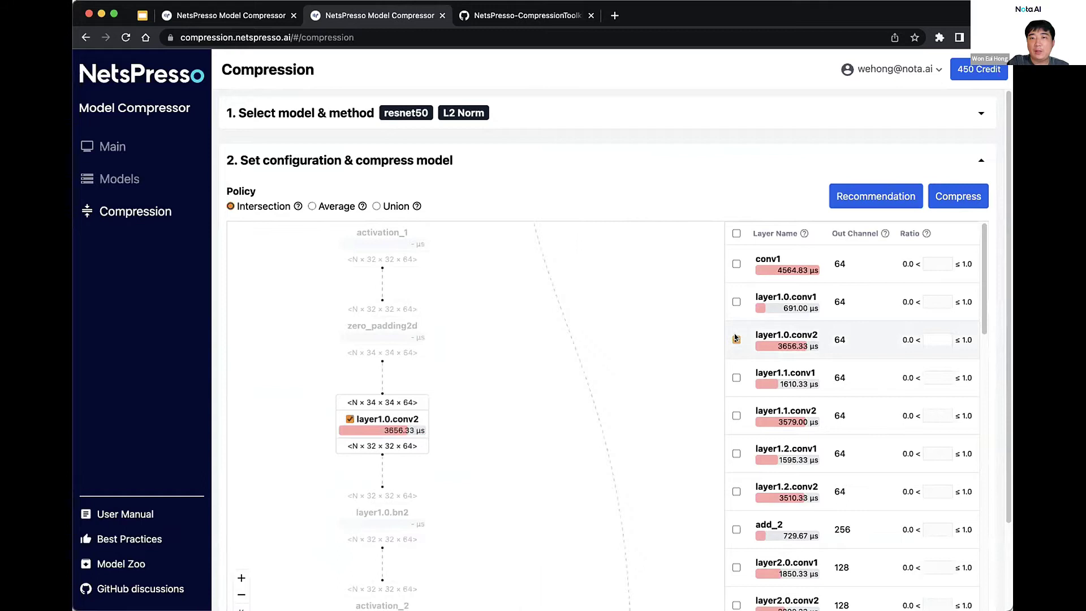
left_click(736, 263)
left_click(736, 416)
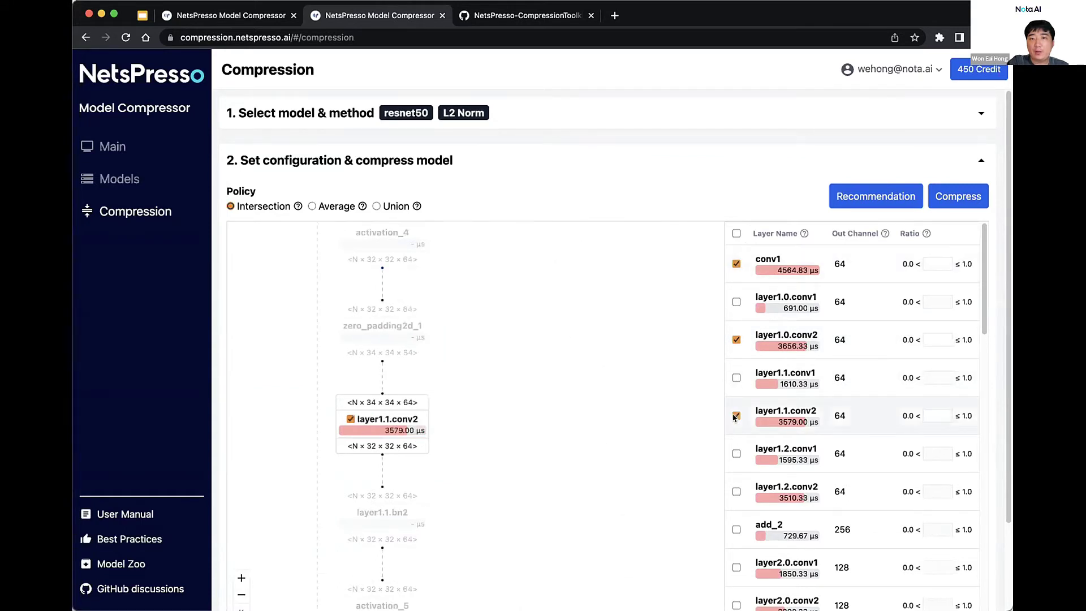
left_click(735, 491)
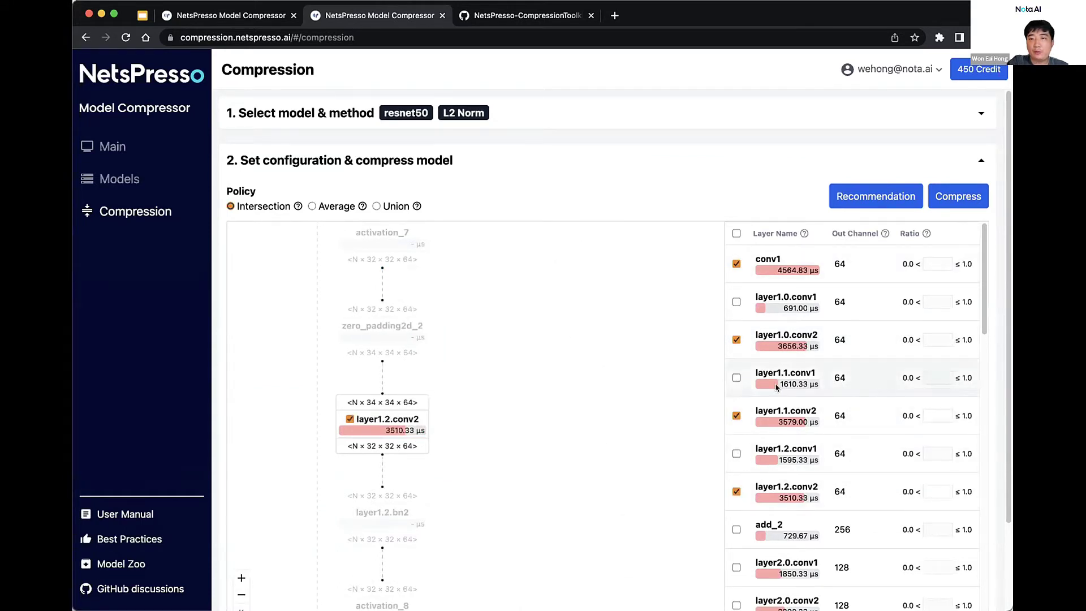
left_click(801, 366)
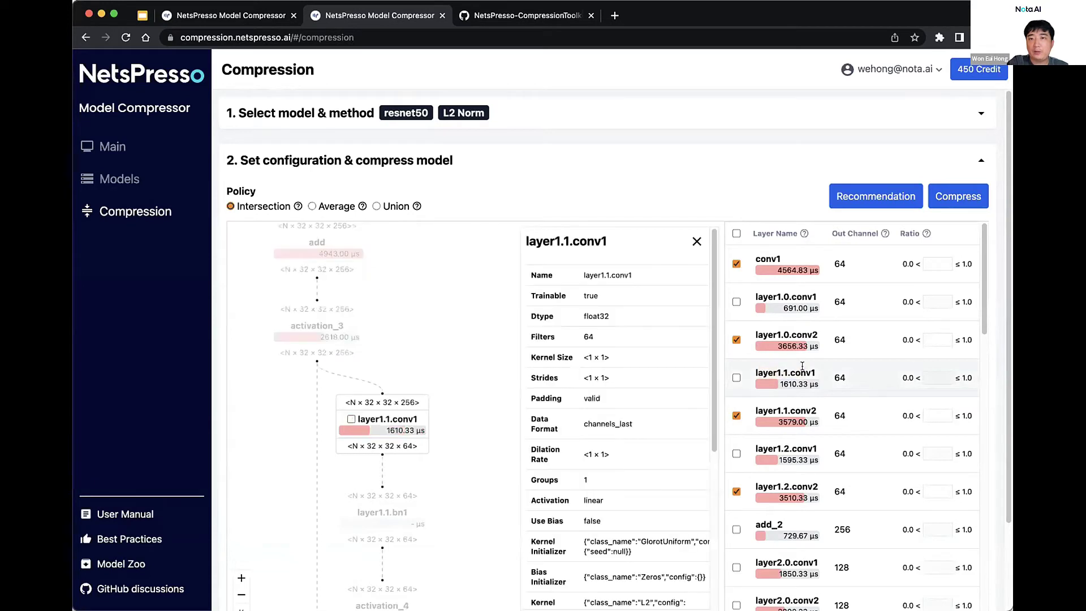
left_click(811, 337)
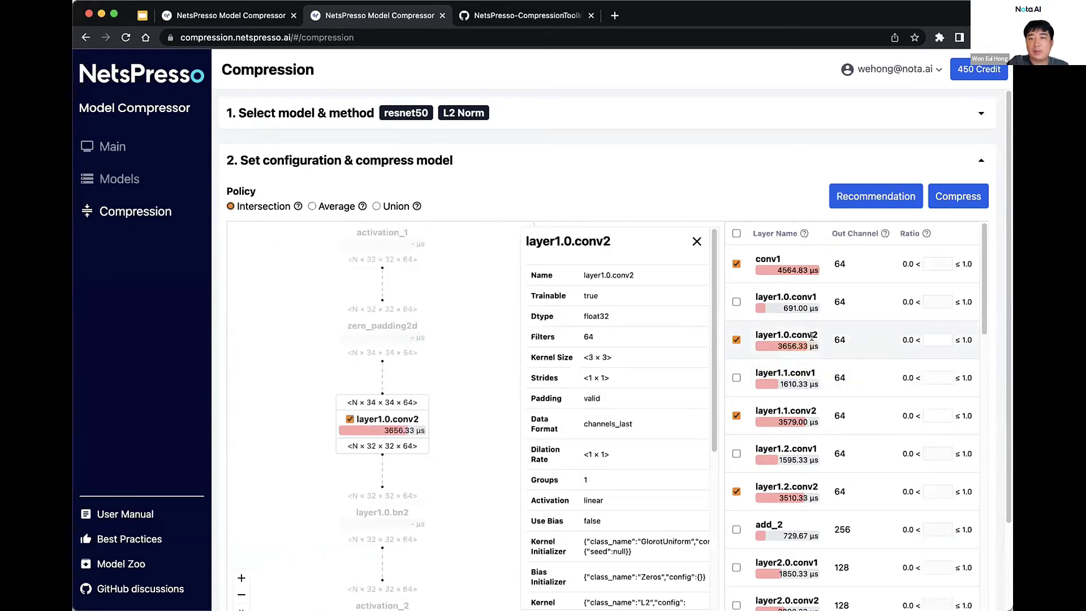
left_click_drag(770, 327, 811, 328)
Enter ratios 0.5 for layer1.0.conv2 and 0.1 for layer1.1.conv1, then uncheck every layer
left_click(735, 378)
left_click(735, 377)
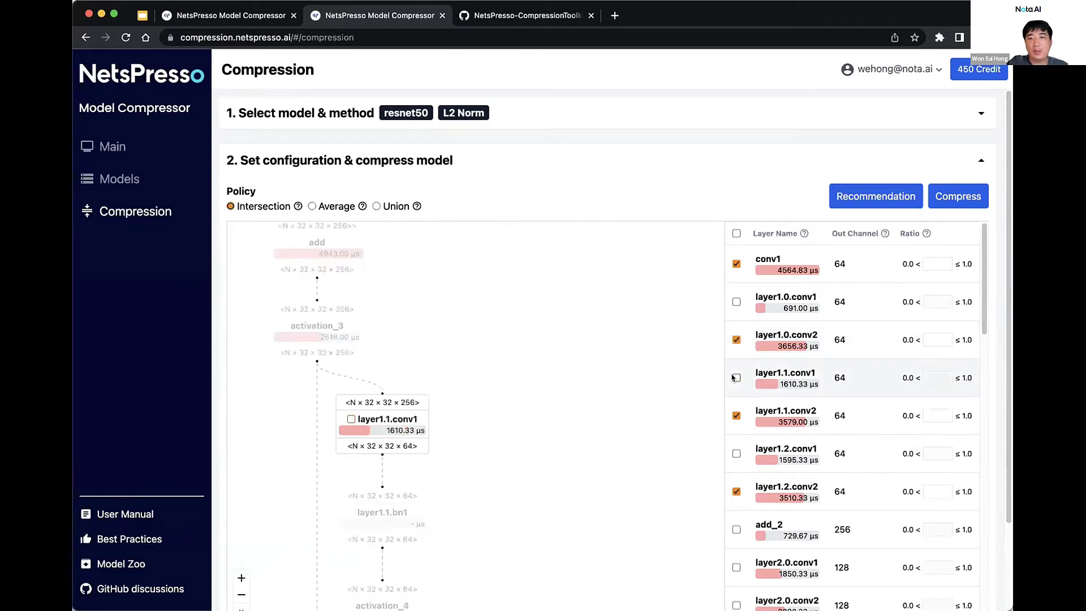
left_click(924, 337)
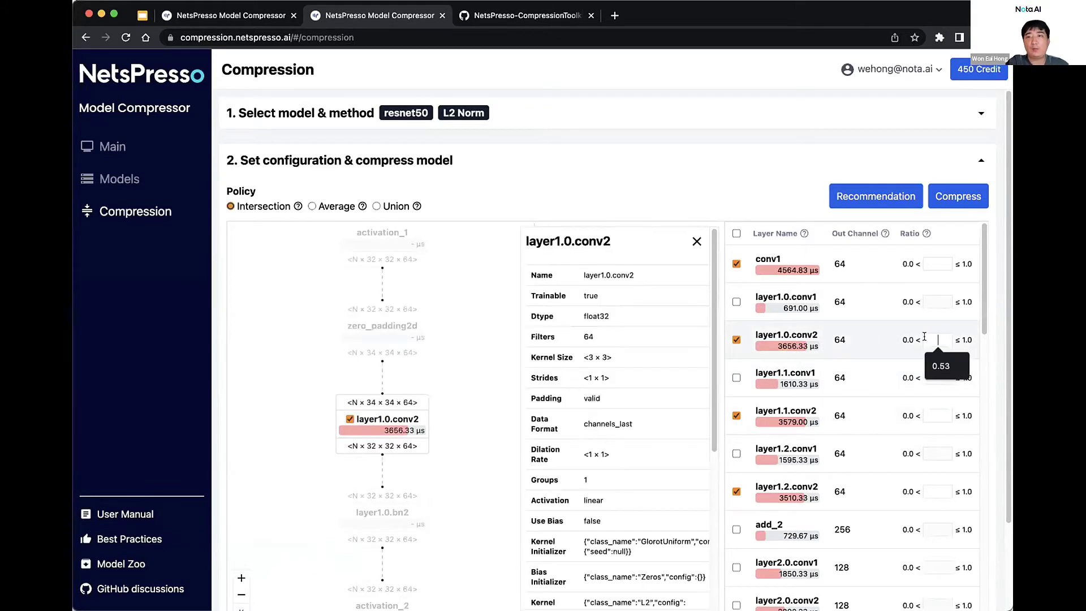
type("0.5")
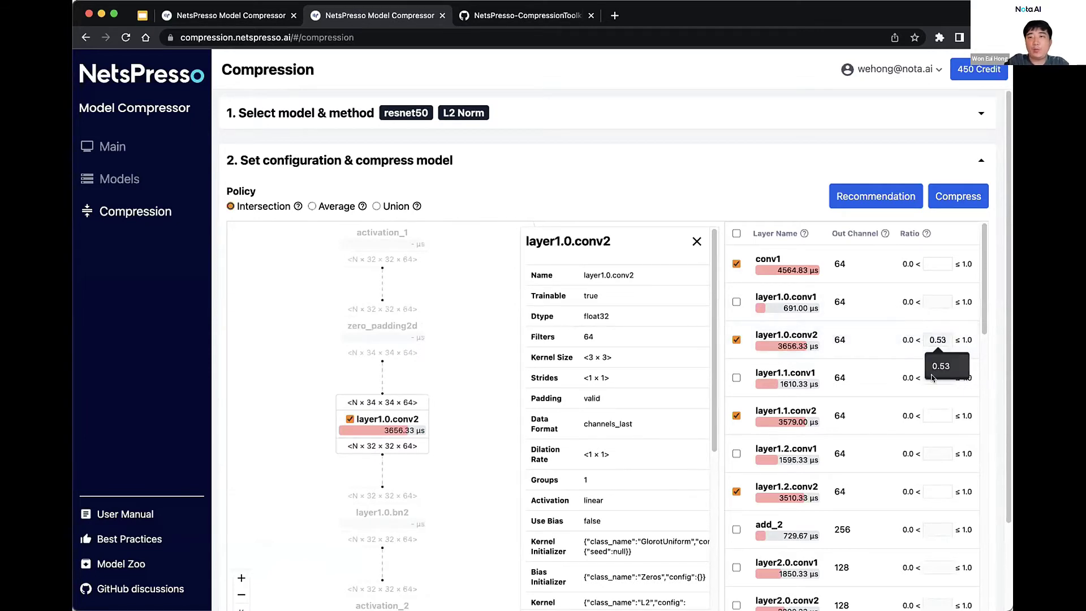
left_click(933, 377)
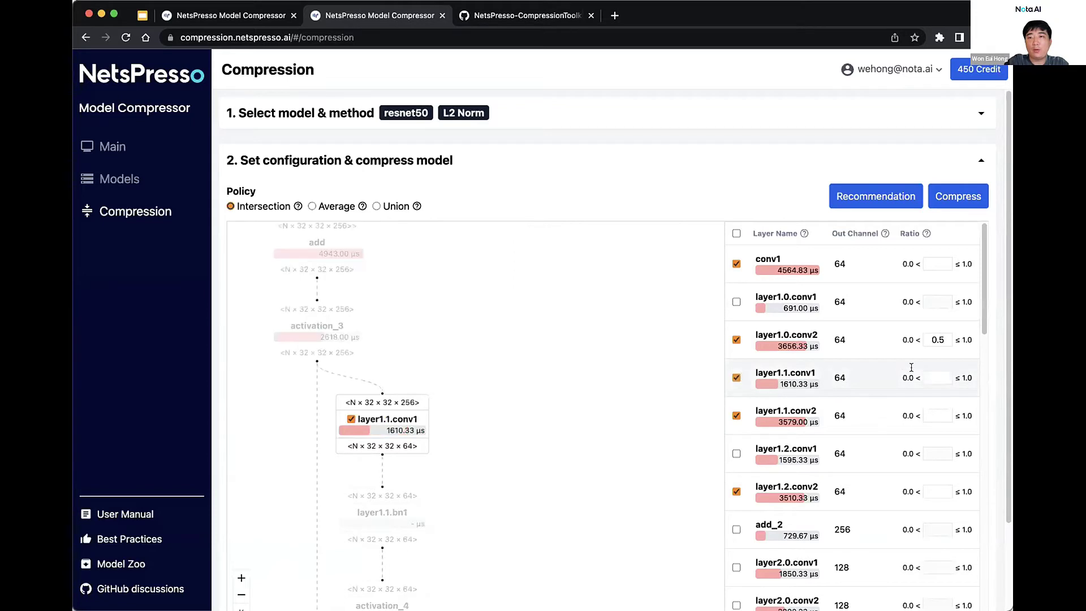
type("0.1")
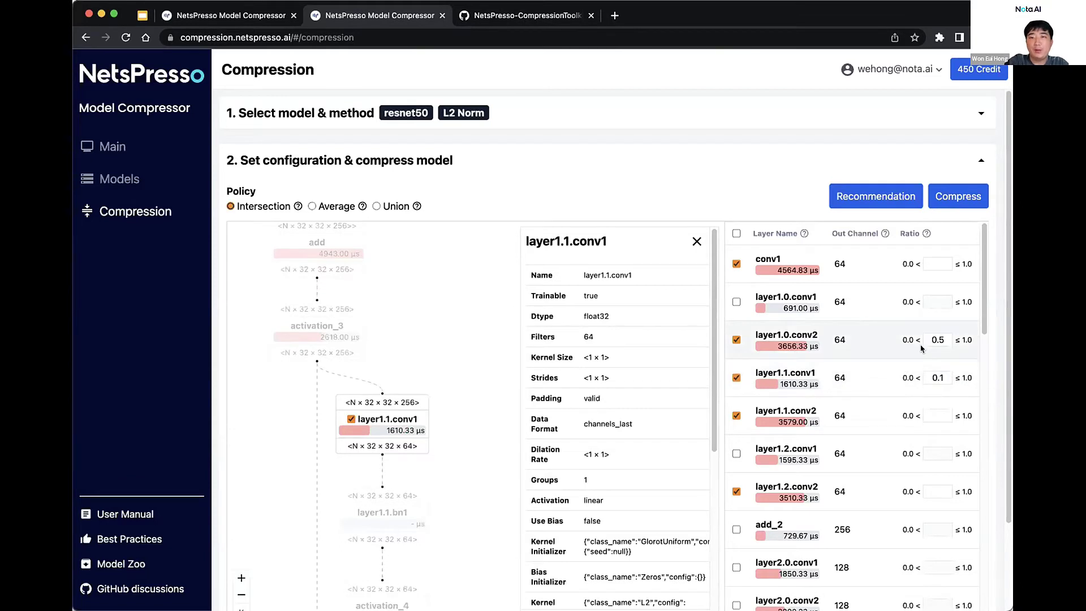
left_click(736, 233)
left_click(736, 233)
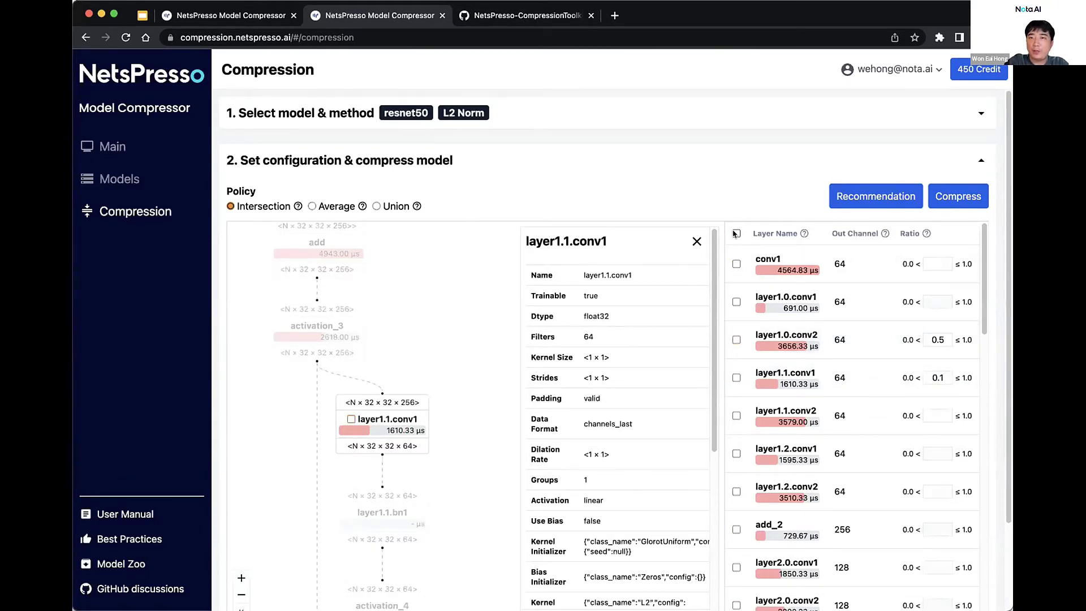
Check conv1 and give it a pruning ratio of 0.2
left_click(735, 263)
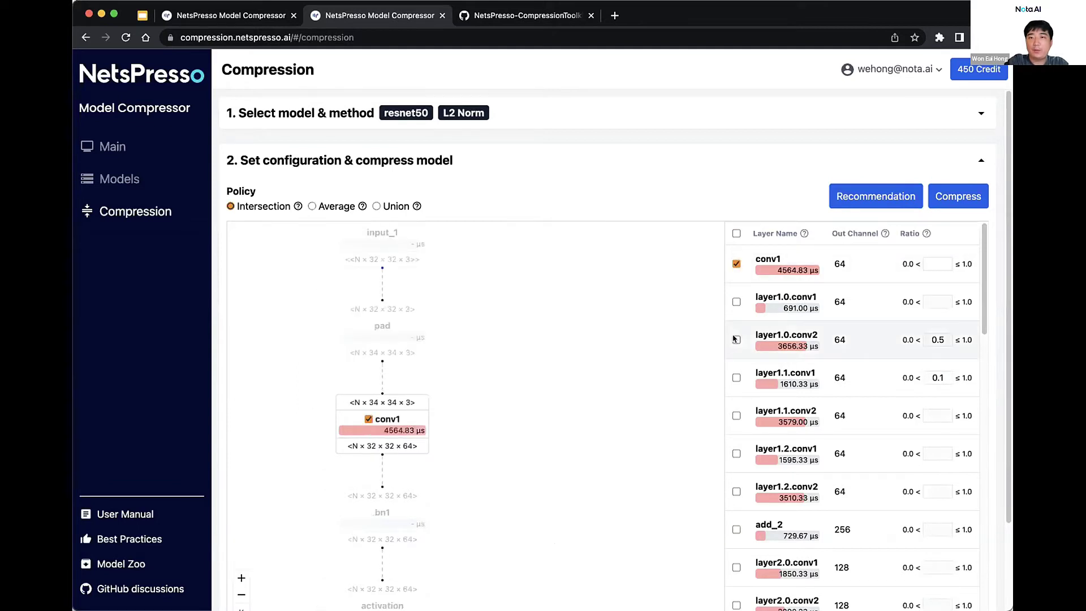
left_click(937, 264)
type("0")
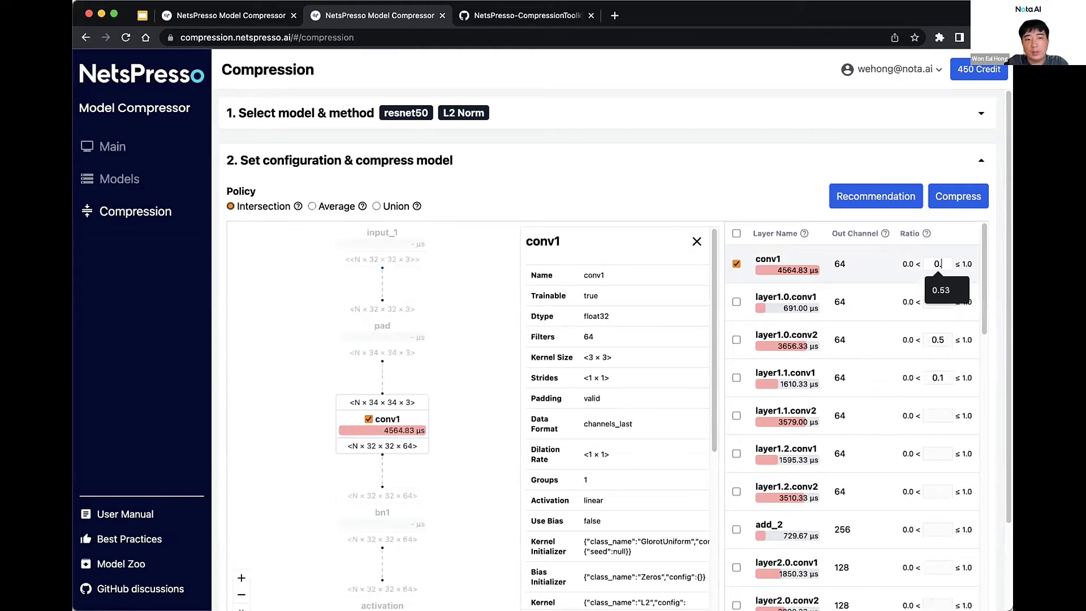
type(".2")
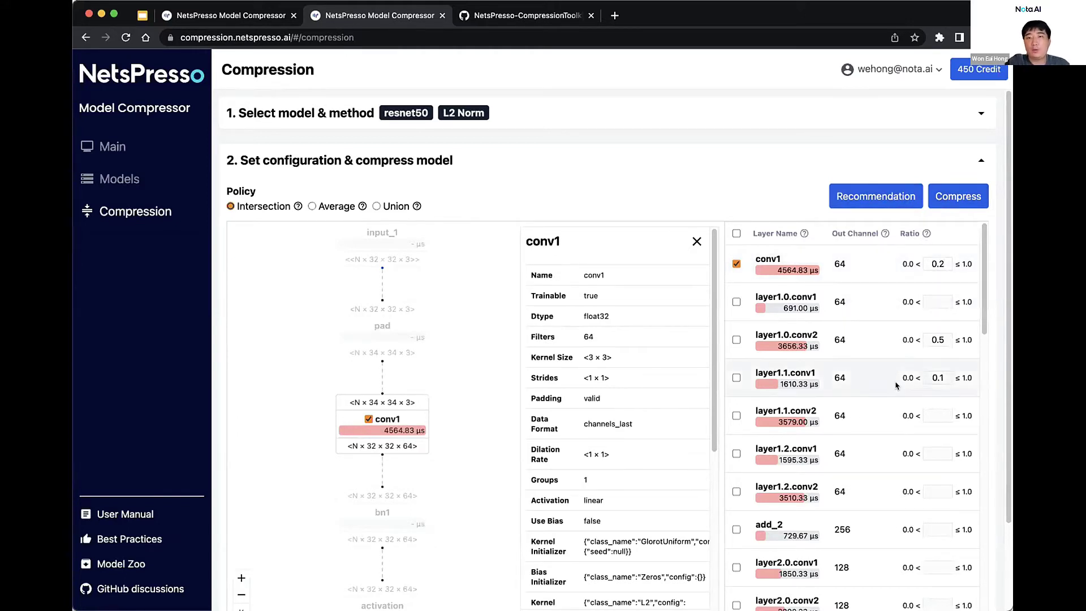
scroll(897, 315, "down", 2)
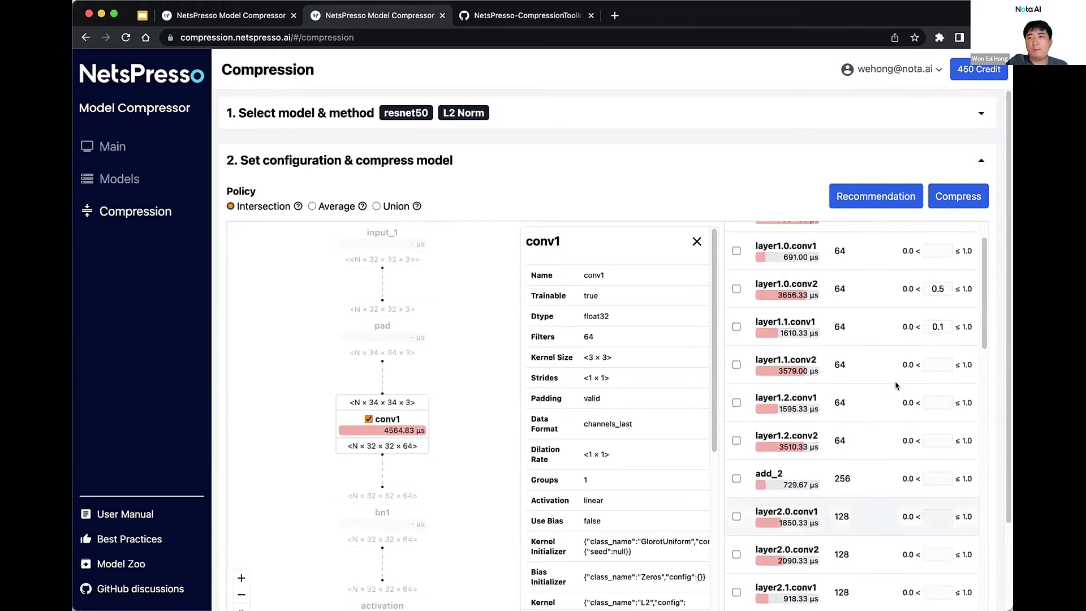
scroll(896, 386, "up", 2)
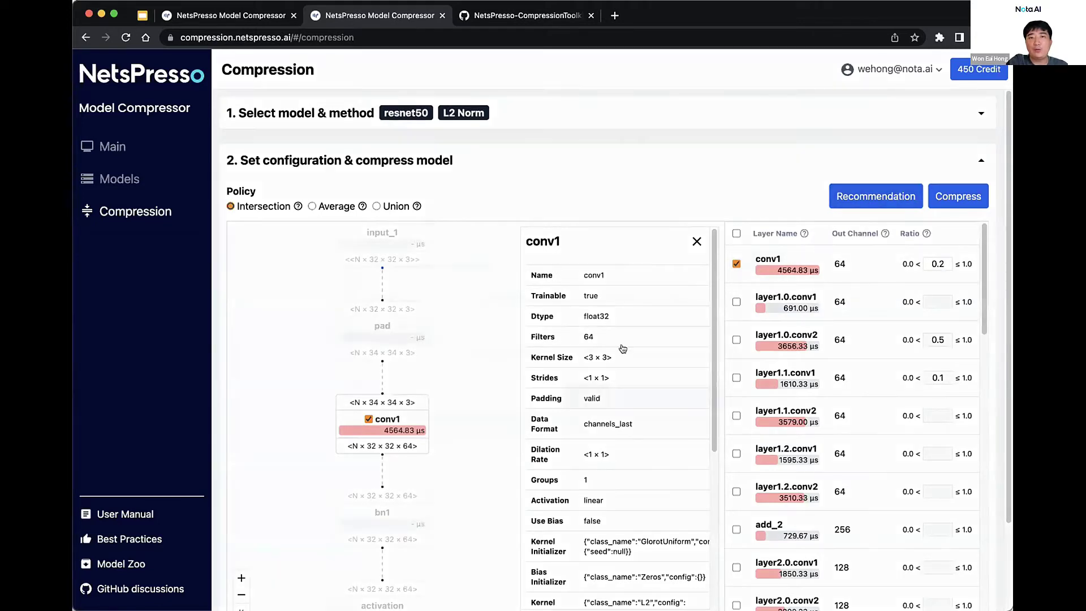
left_click(875, 196)
Run the SLAMP recommendation at 0.5 and review the filled ratios, e.g. add_6 0.57
left_click(693, 399)
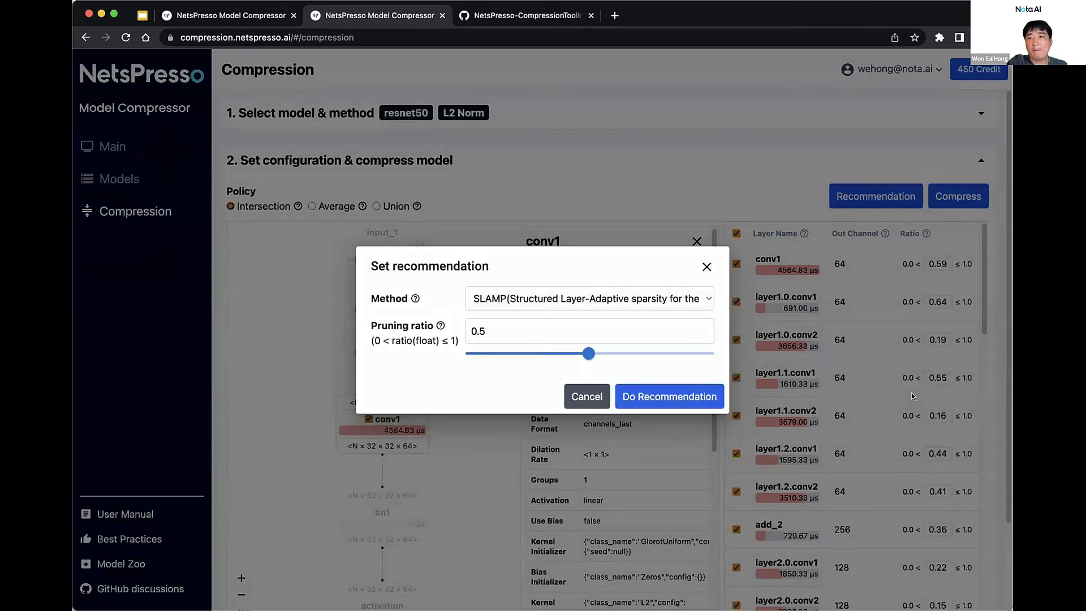
scroll(913, 373, "down", 5)
scroll(916, 355, "up", 5)
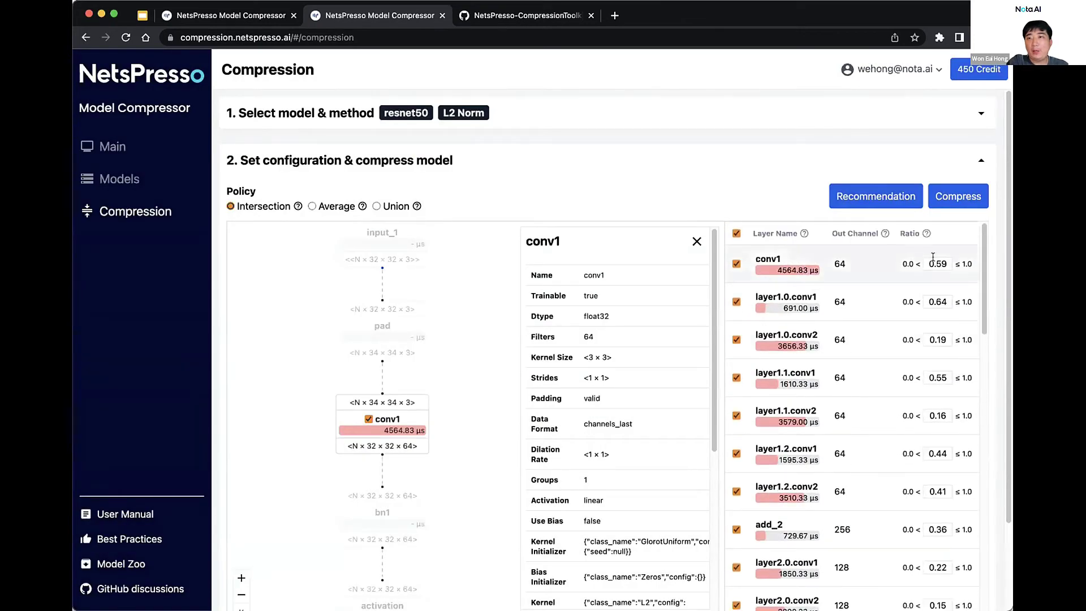
scroll(940, 376, "down", 10)
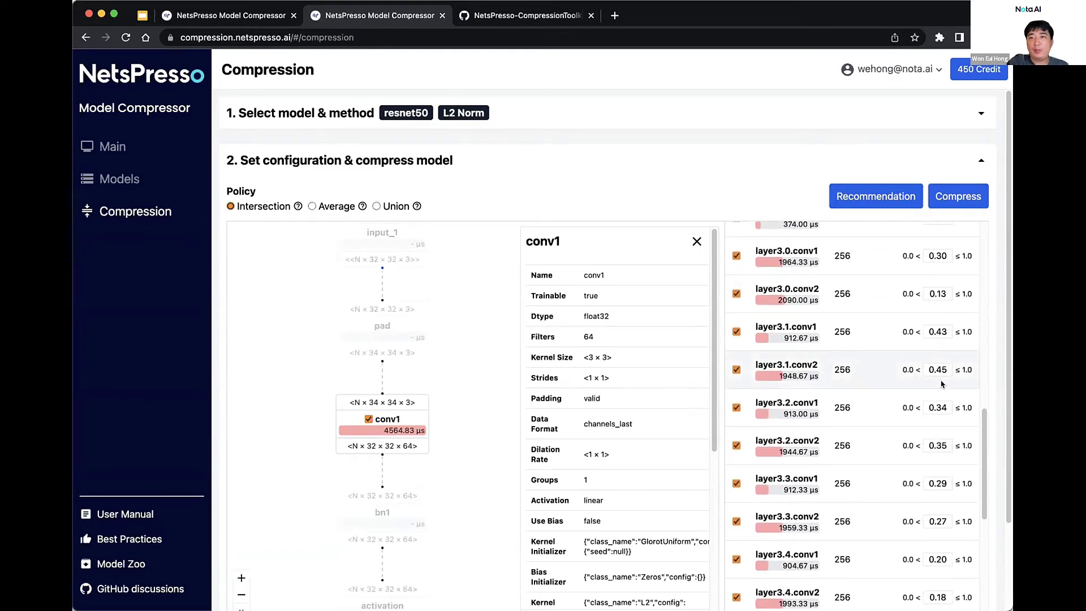
scroll(941, 379, "up", 10)
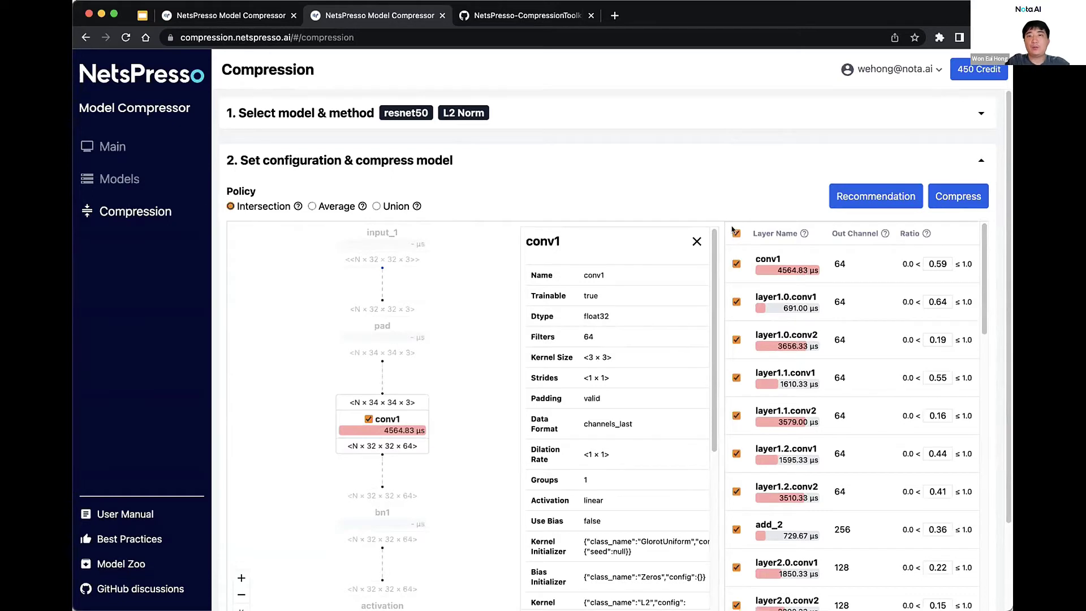
Uncheck all layers, discard the setup, and reselect resnet50 with L2 Norm Pruning
left_click(736, 233)
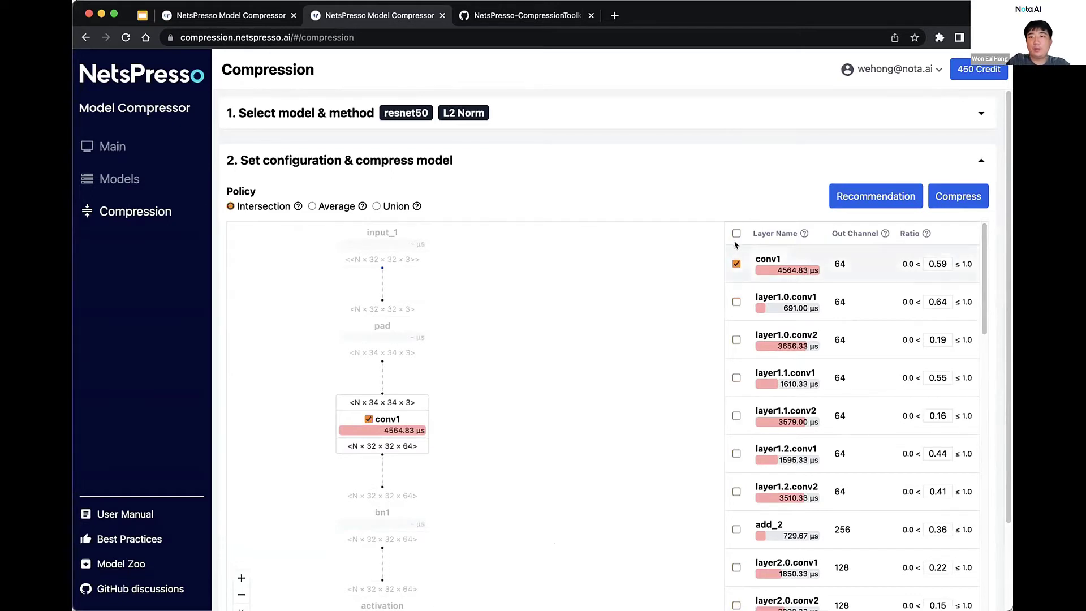
left_click(736, 233)
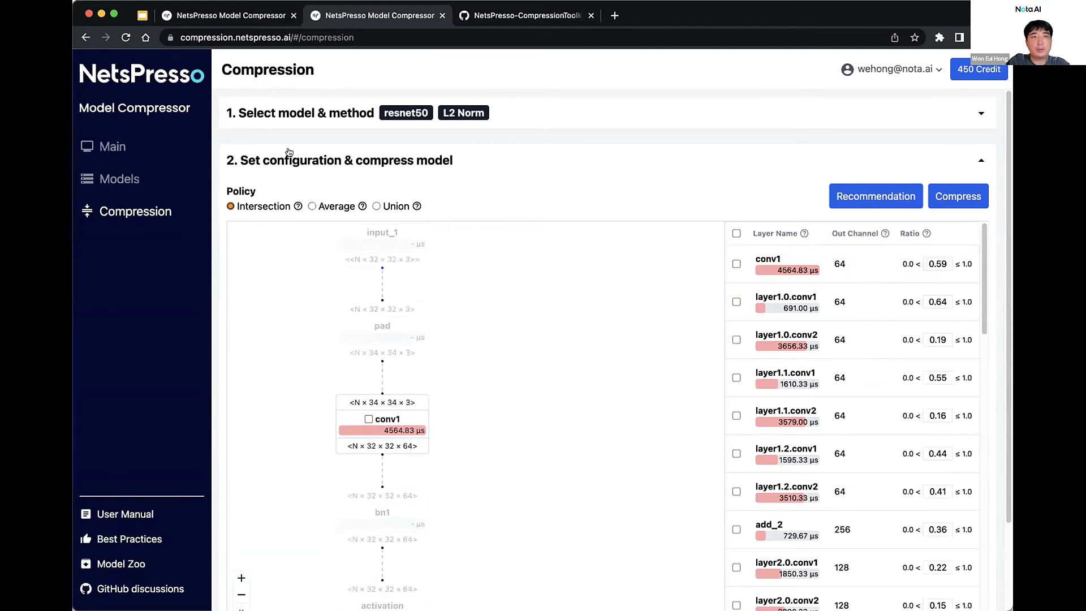
left_click(459, 106)
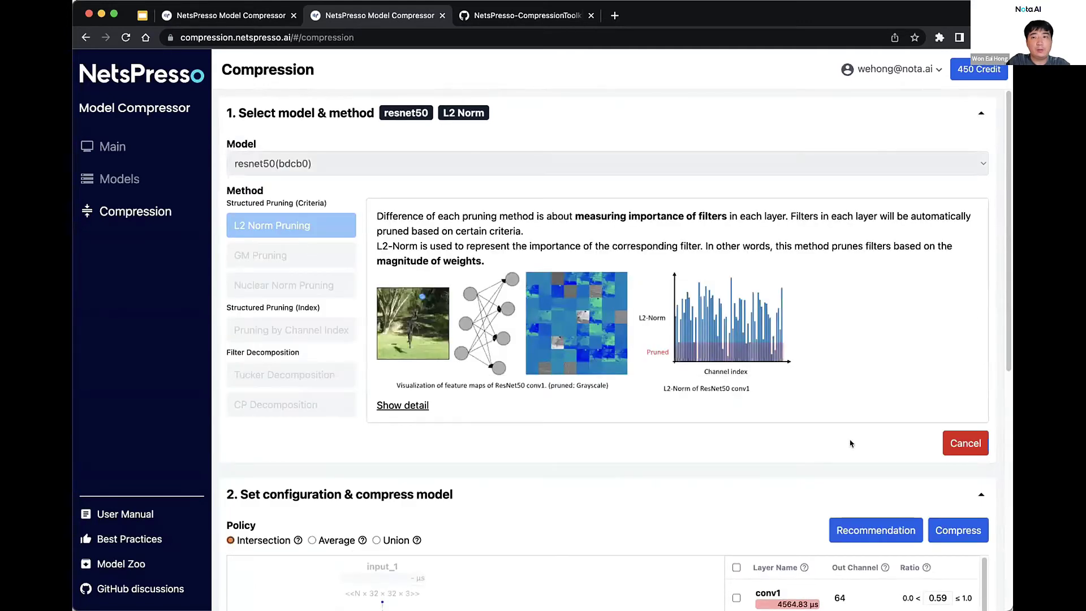
left_click(967, 447)
left_click(328, 227)
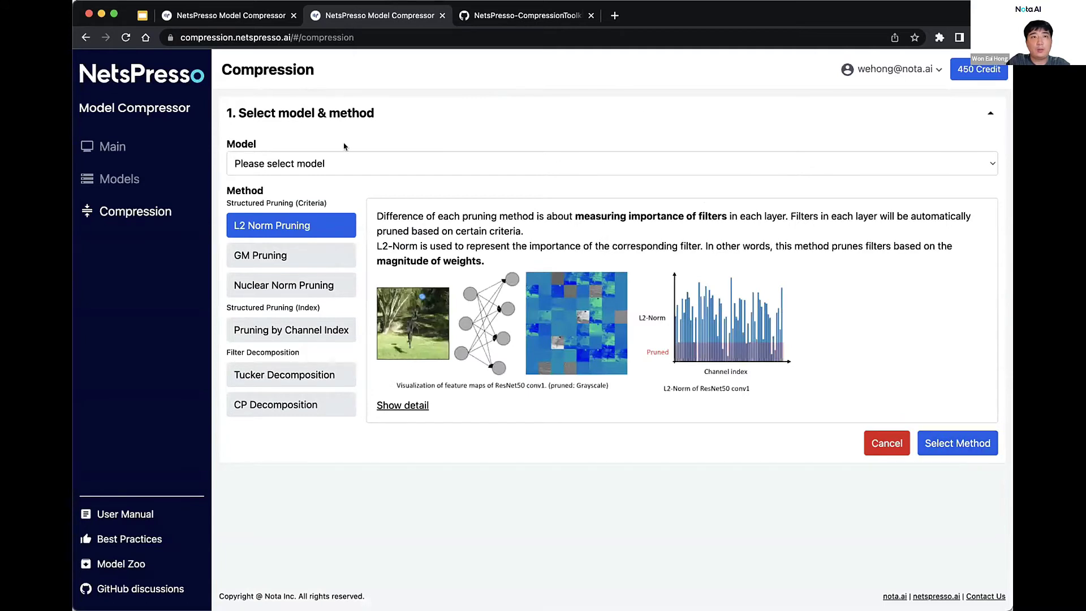
left_click(347, 163)
left_click(327, 179)
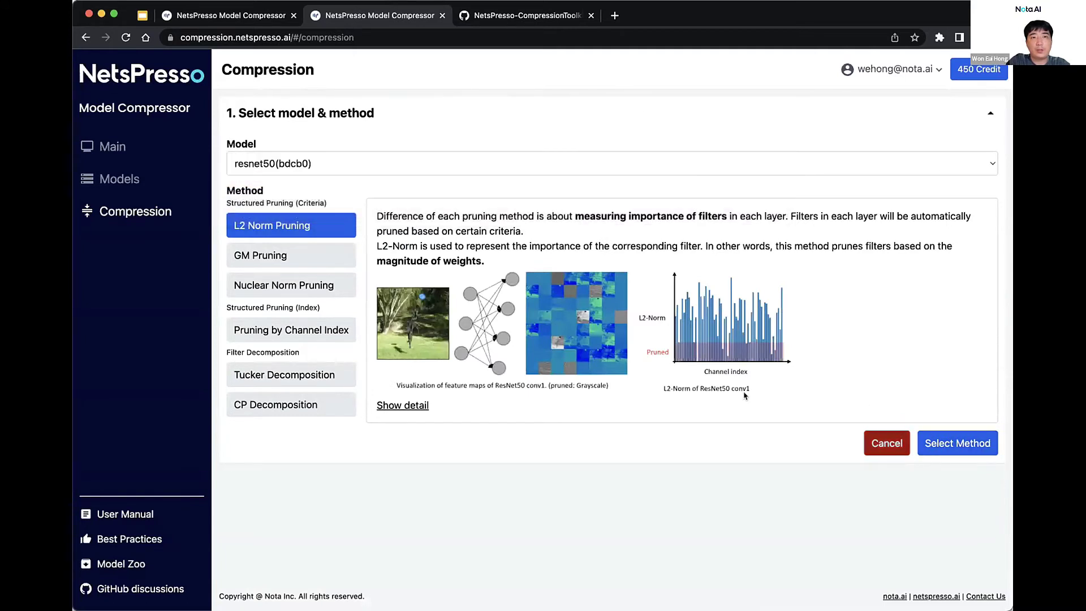
left_click(980, 453)
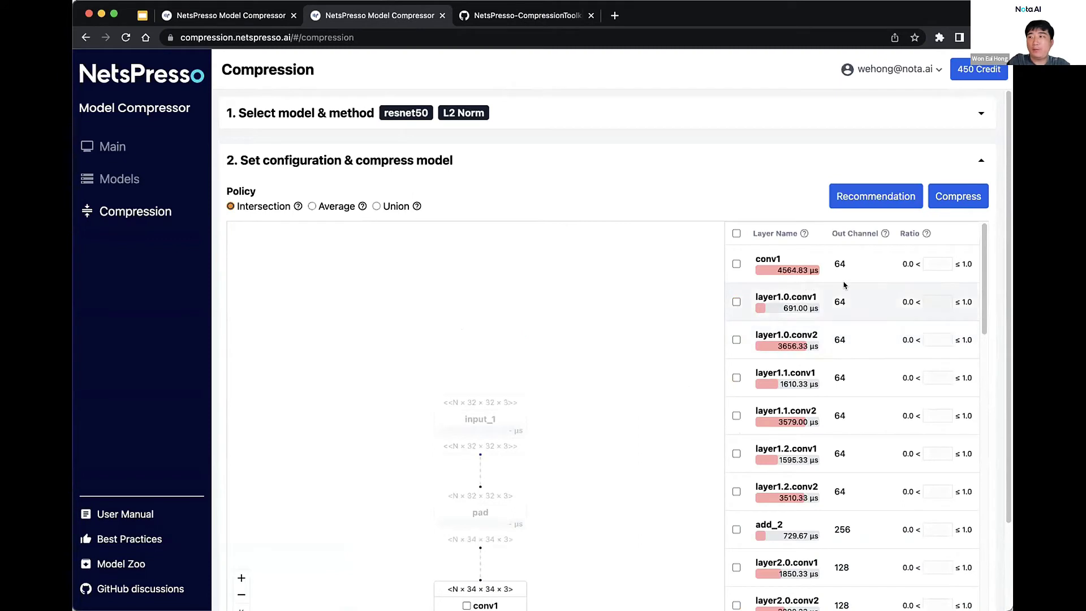
Check conv1 in the layer table and set its pruning ratio to 0.1
left_click(735, 263)
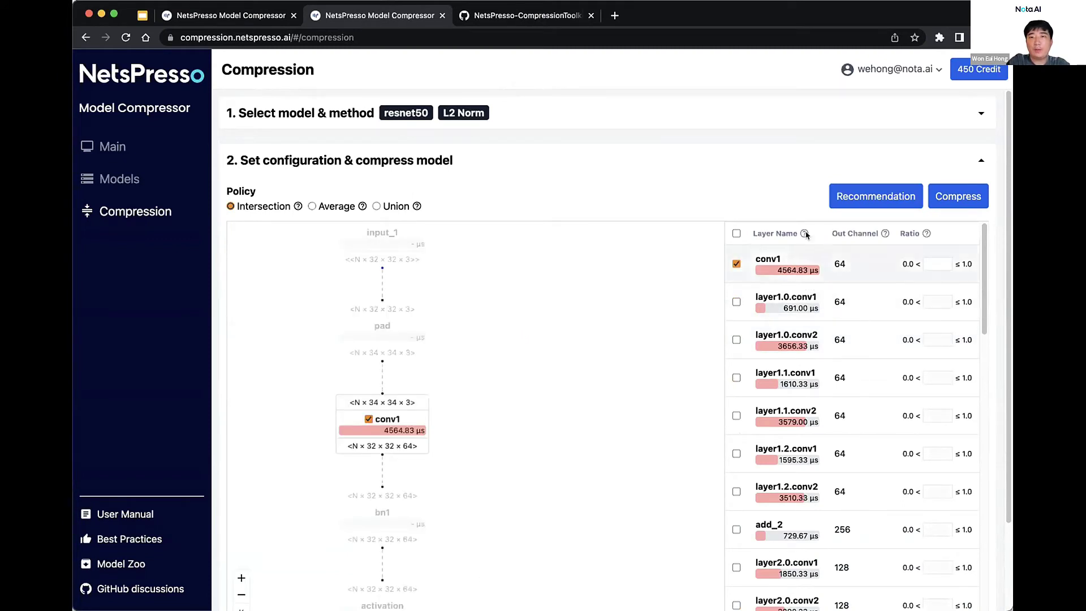
left_click(939, 263)
type("0.1")
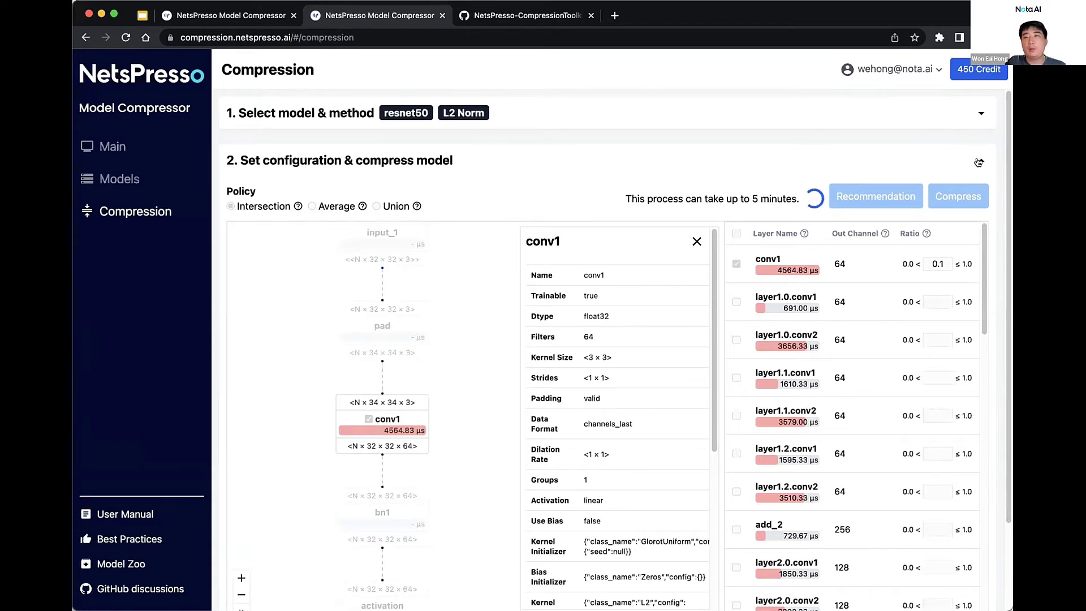
Scroll the layer table down and back up to review conv1 marked at ratio 0.1
scroll(990, 206, "down", 3)
scroll(990, 206, "up", 3)
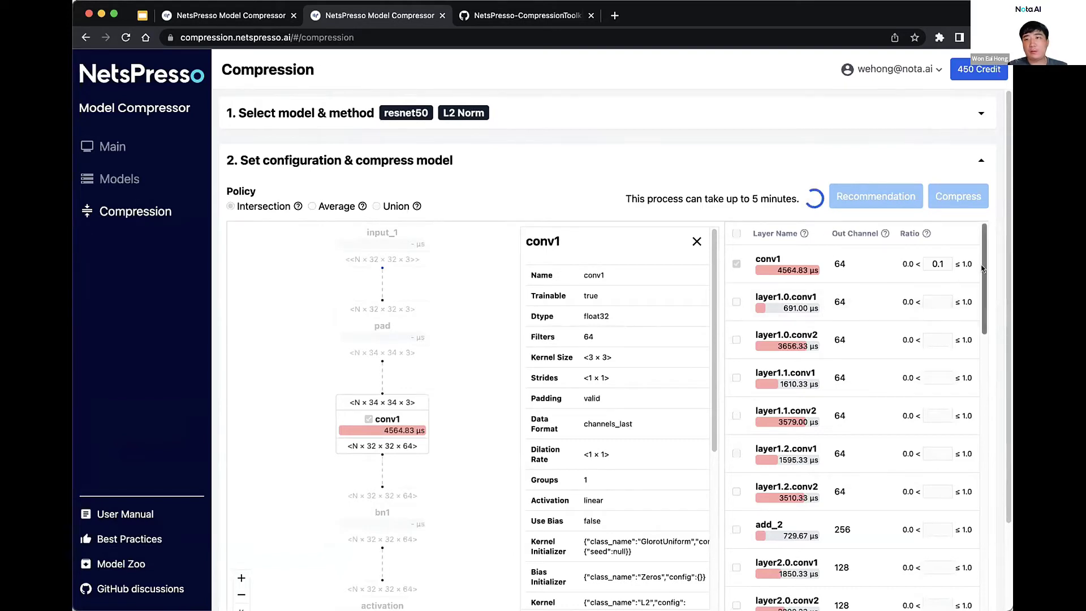
scroll(982, 269, "down", 5)
scroll(982, 269, "up", 5)
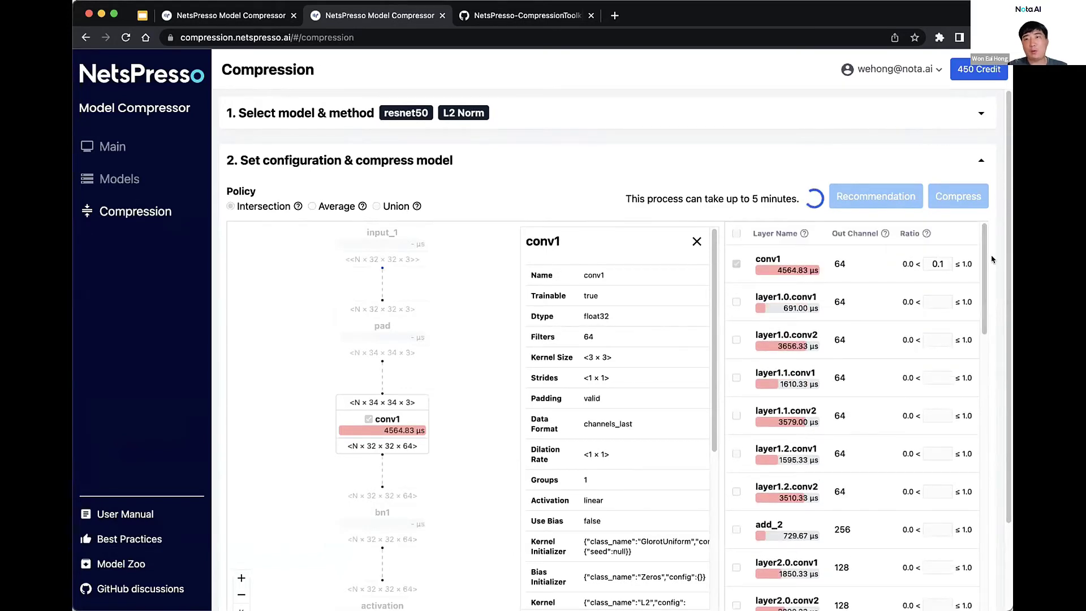
scroll(991, 259, "down", 4)
scroll(992, 259, "up", 4)
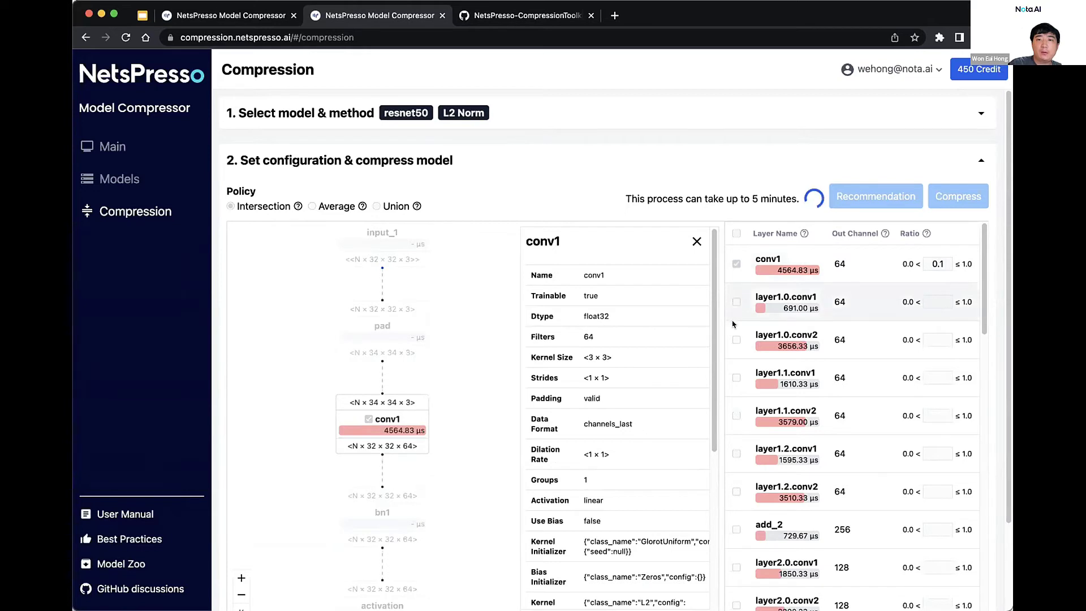
Inspect the layer1.0.conv2 and layer1.0.conv1 details, then highlight the 5-minute processing notice
left_click(733, 343)
left_click(940, 300)
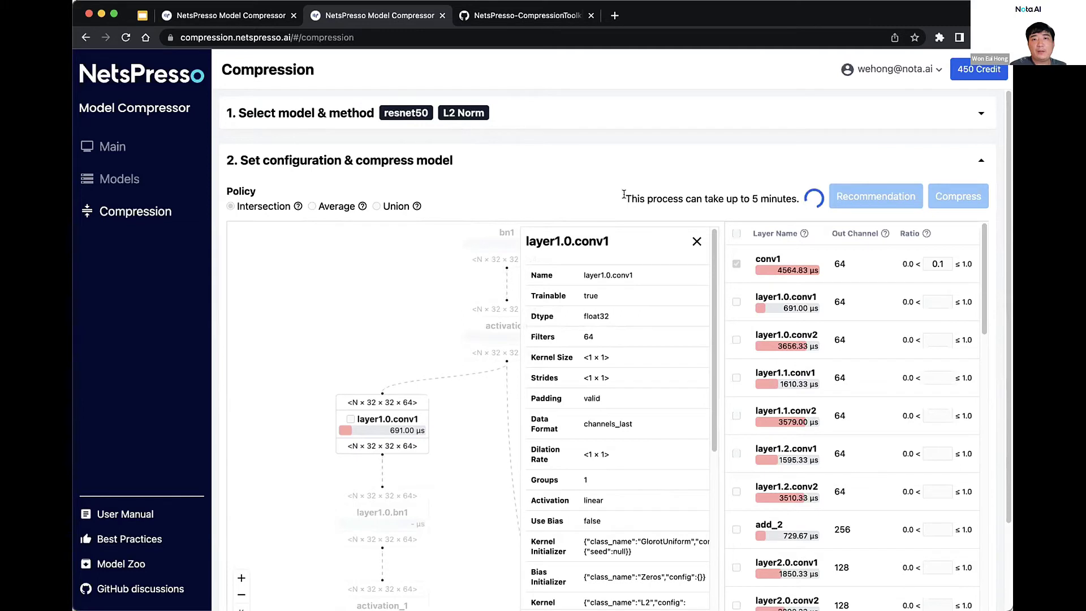
left_click_drag(624, 199, 802, 197)
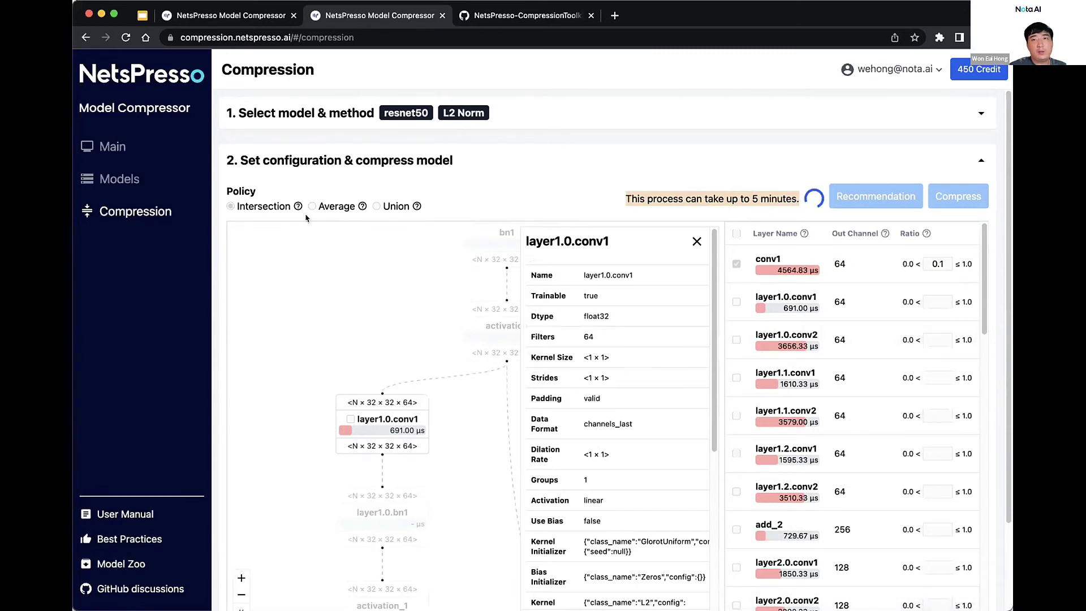
Load compression.netspresso.ai in a new browser tab
left_click(621, 17)
type("com")
key("Return")
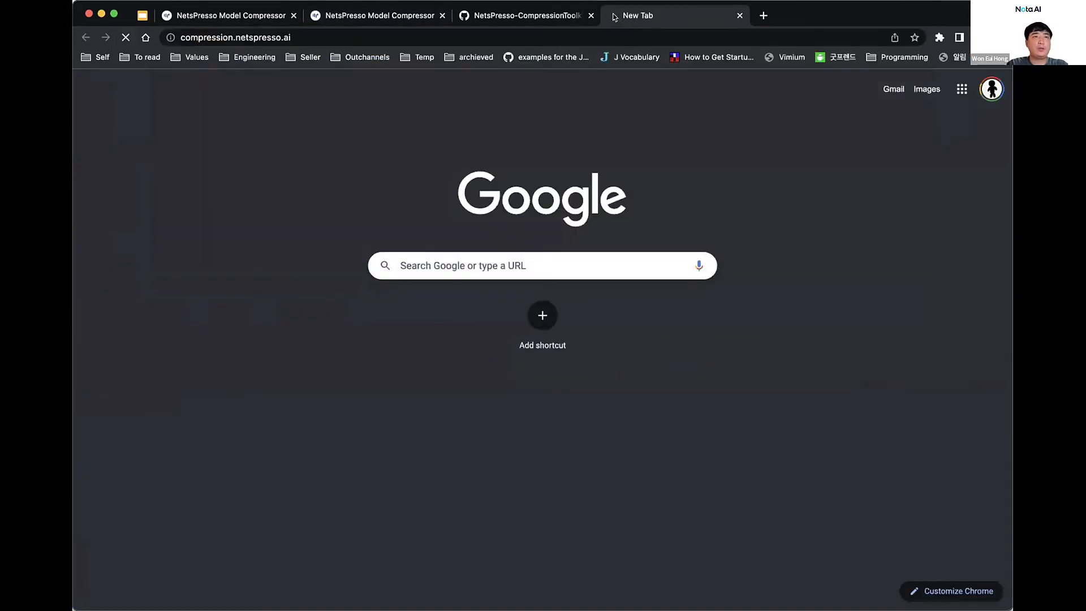
Sign in with the account e-mail and password
left_click(259, 283)
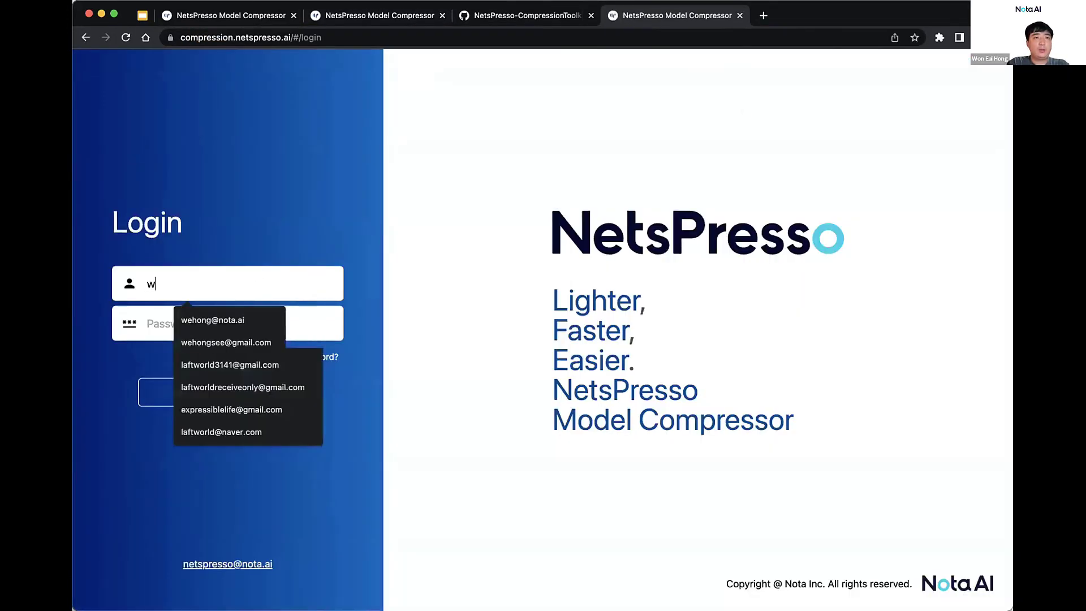
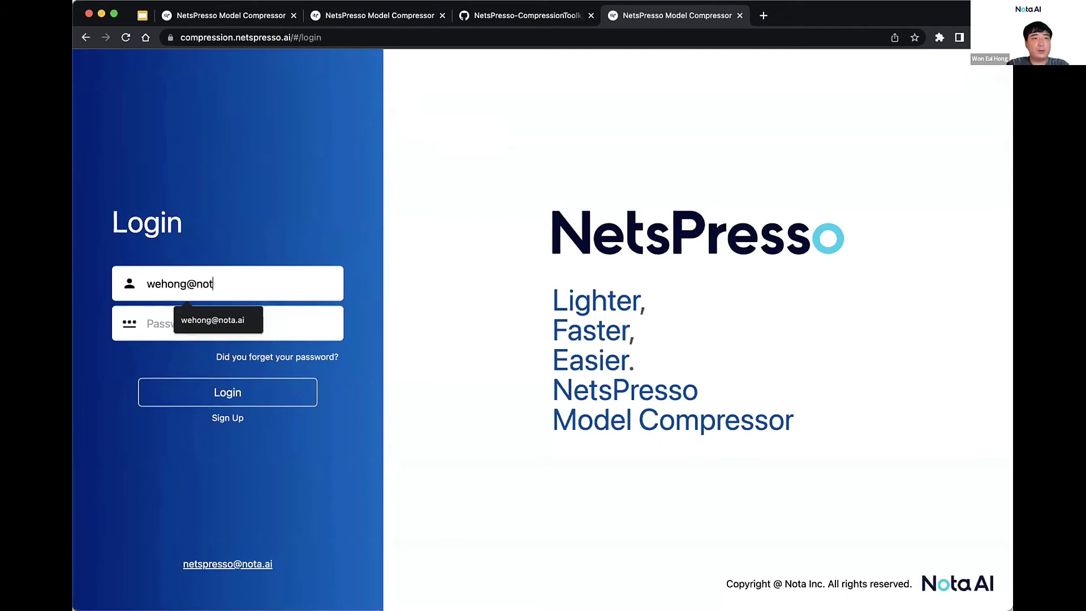
key("Tab")
type("******")
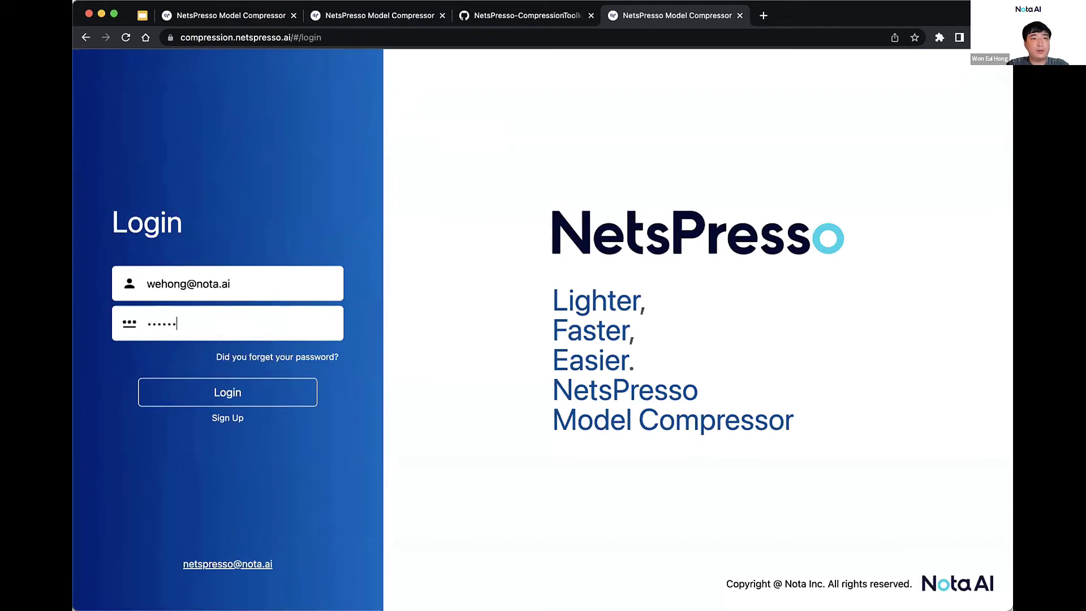
key("super+a")
type("************")
key("Return")
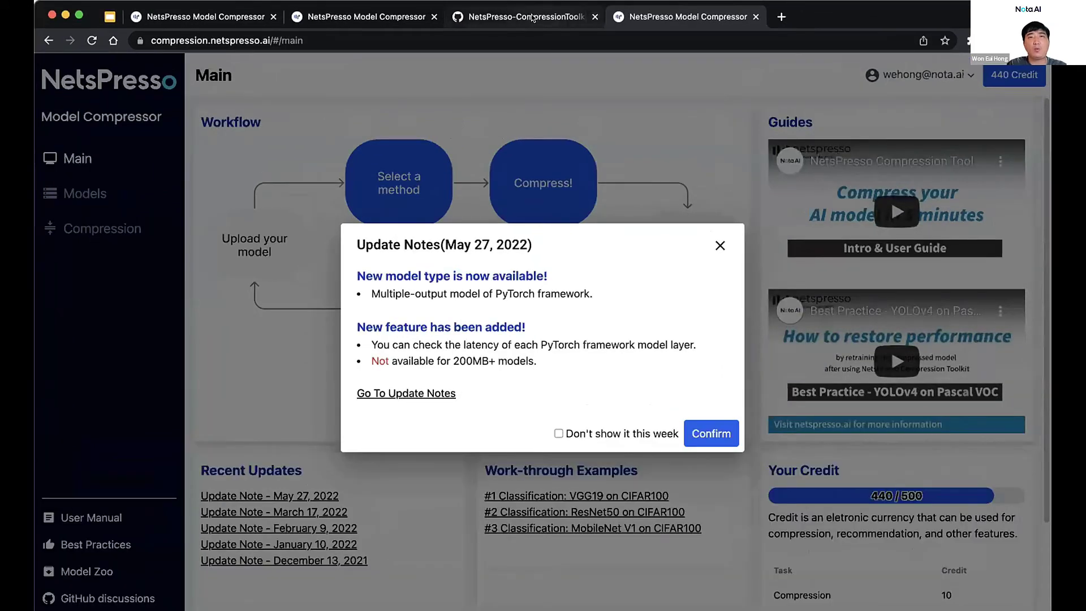
Return to the finished resnet50 compression and compare its FLOPs, size and parameter charts (1.00x)
left_click(532, 17)
left_click(364, 16)
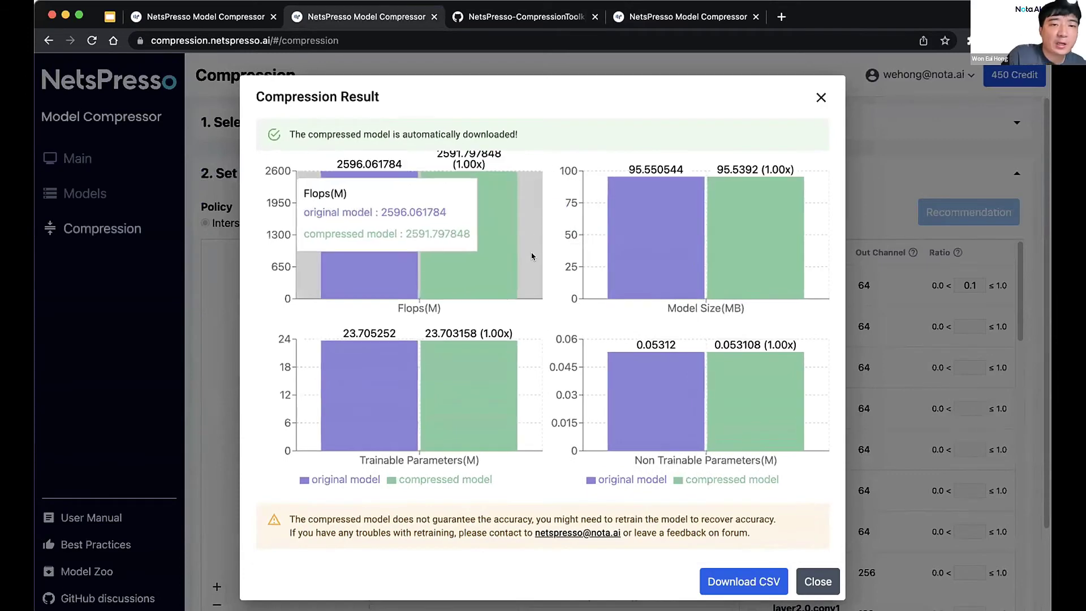
mouse_move(715, 168)
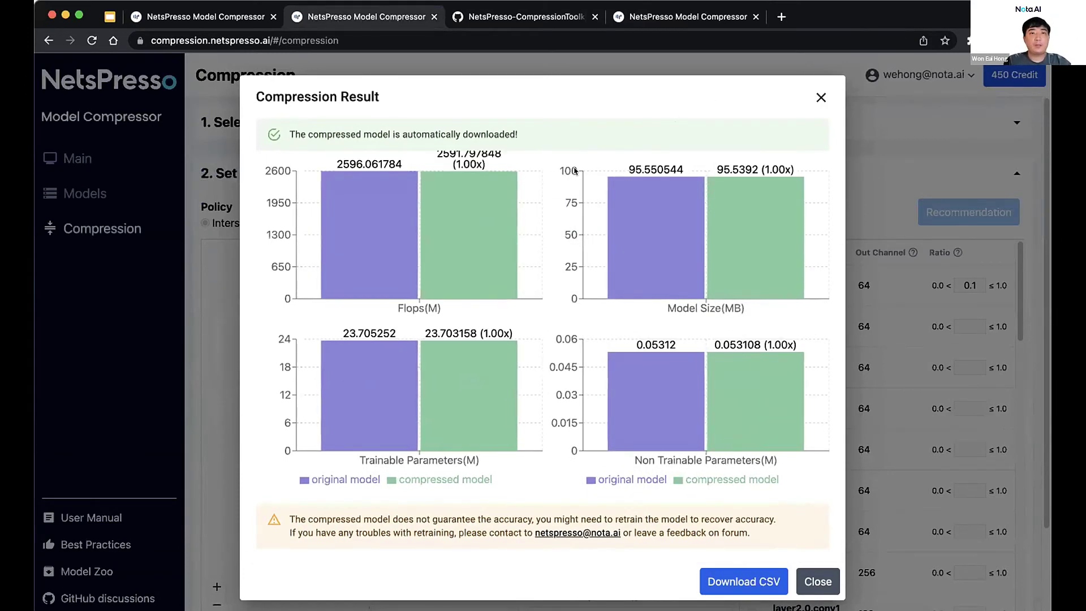
mouse_move(544, 310)
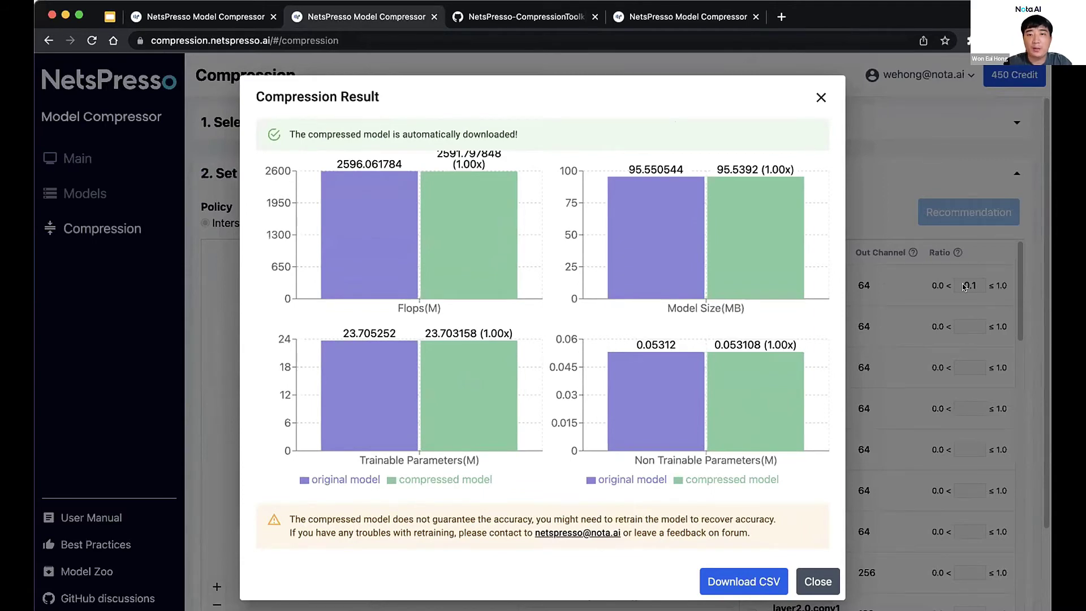
mouse_move(370, 394)
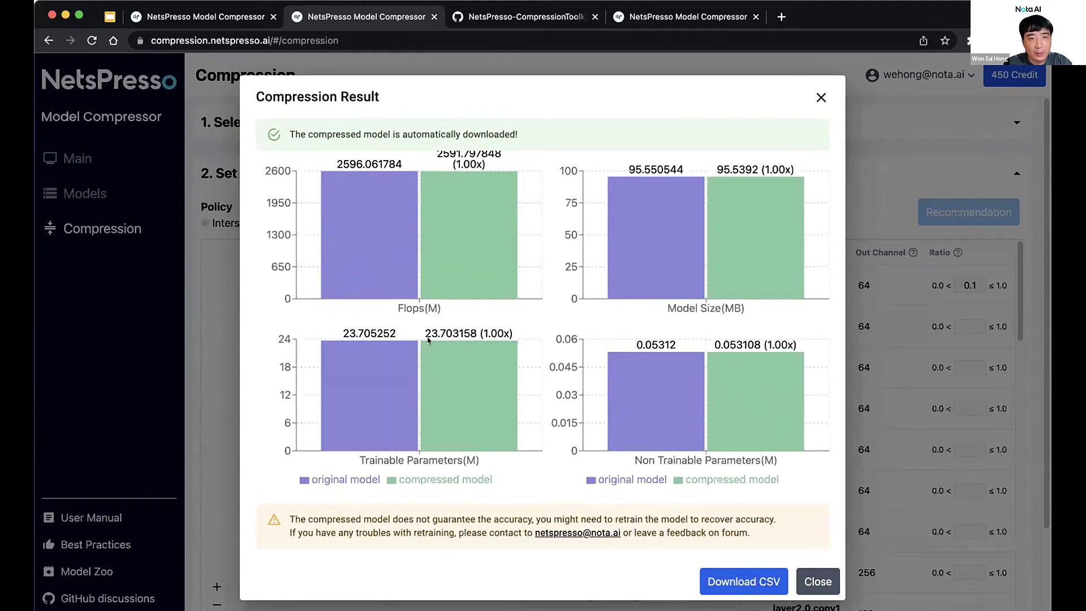
mouse_move(426, 342)
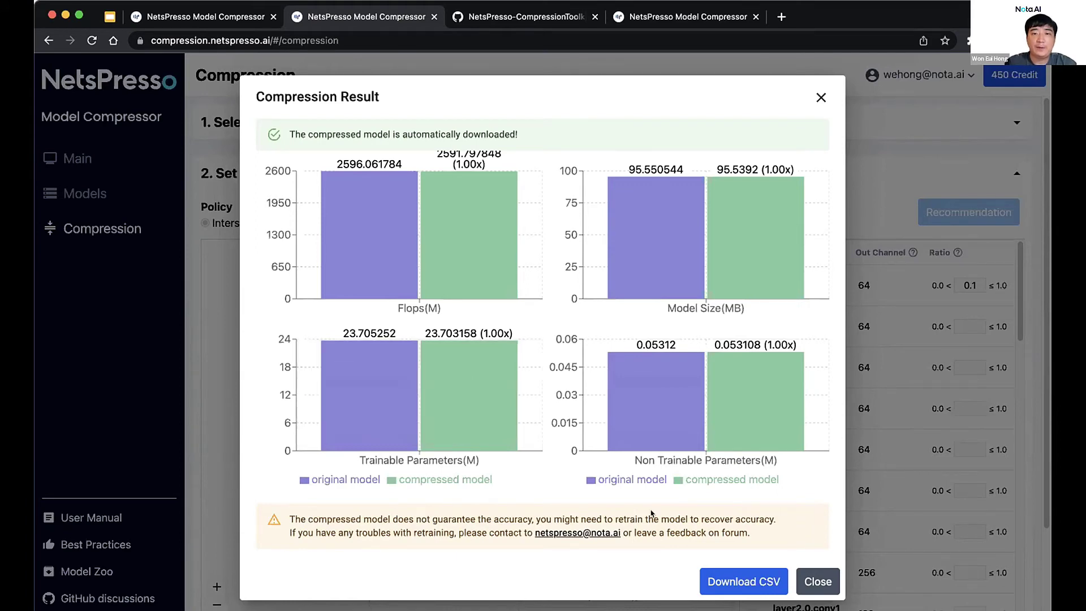
Close the Compression Result dialog and switch to the GitHub CIFAR-100 results tab
left_click(808, 581)
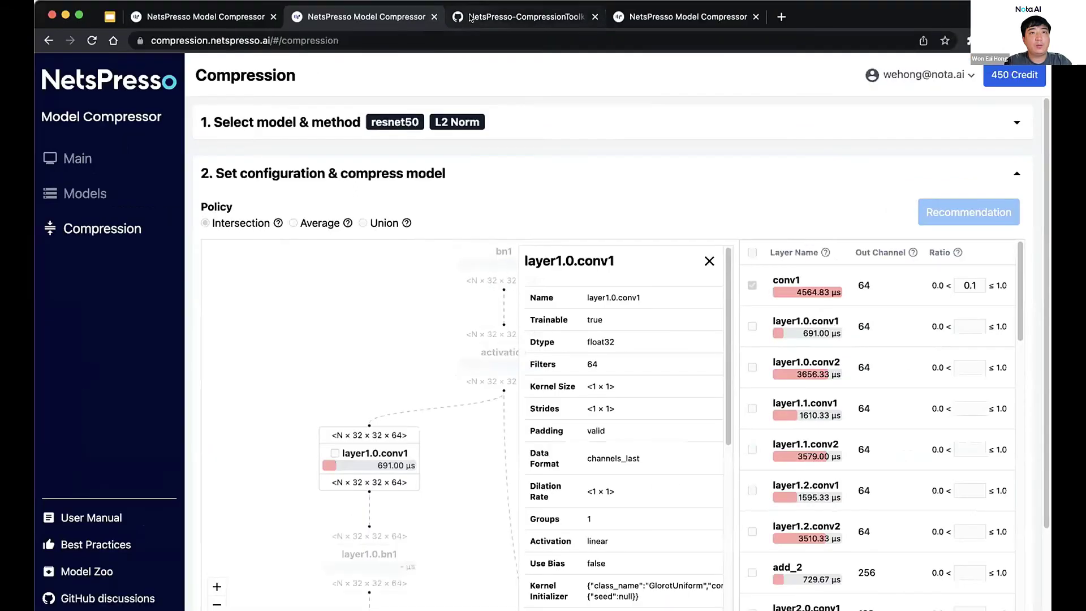
left_click(509, 17)
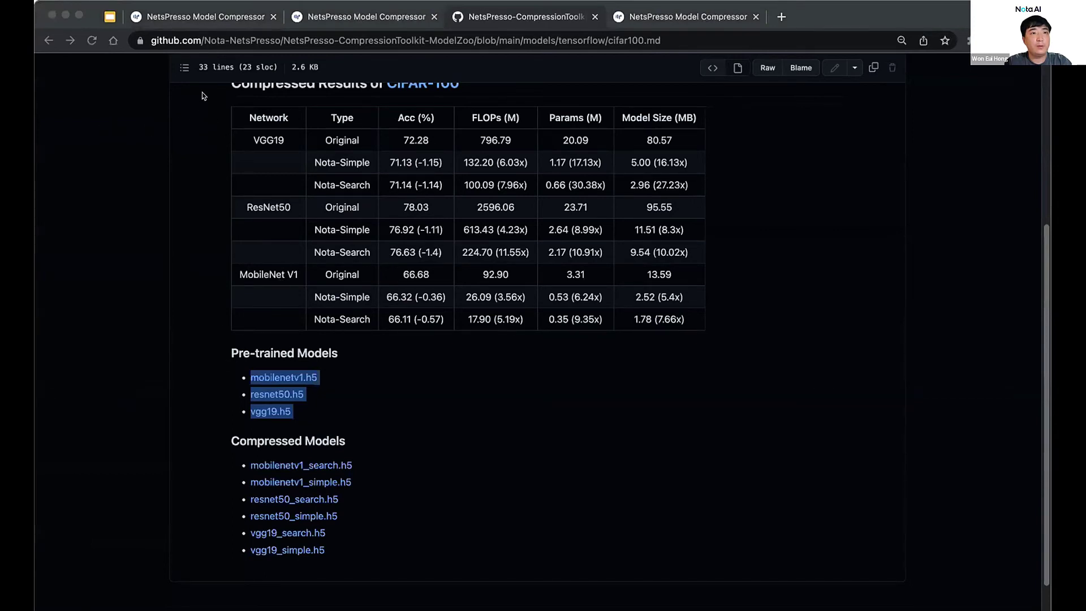
Bring the browser back into focus on the cifar100.md compressed results table
left_click(597, 83)
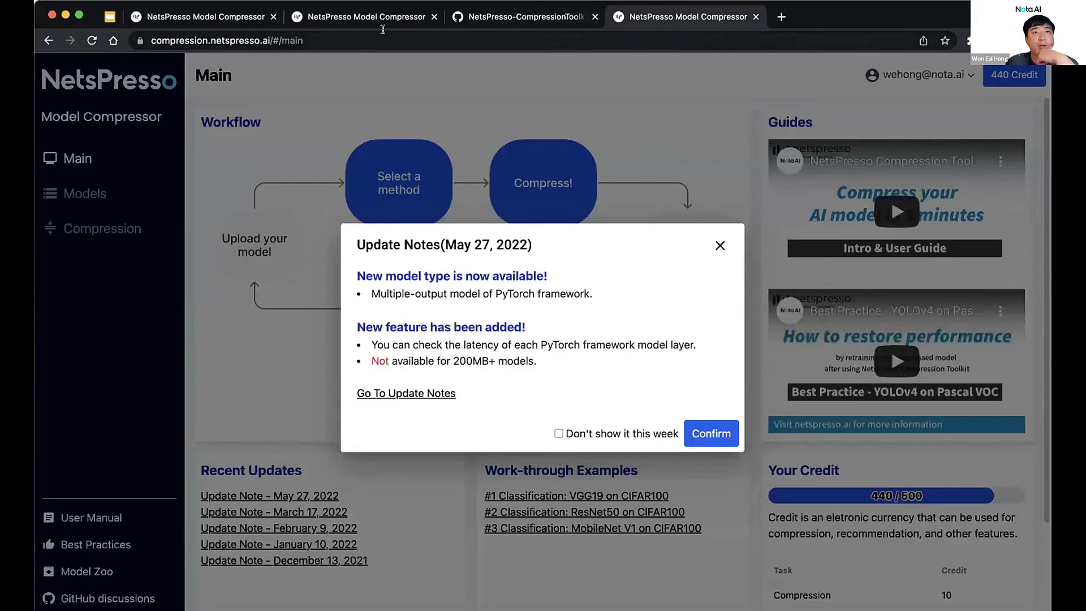
Return to the resnet50 compression tab and scroll through the layers' output channels and latency
left_click(384, 18)
scroll(975, 244, "down", 3)
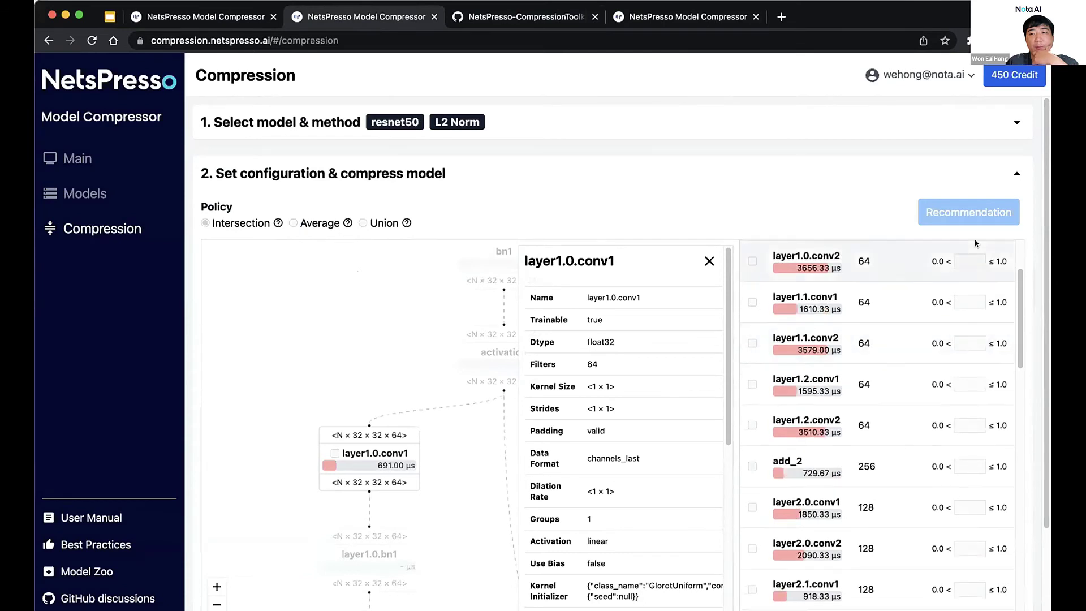
scroll(941, 339, "down", 3)
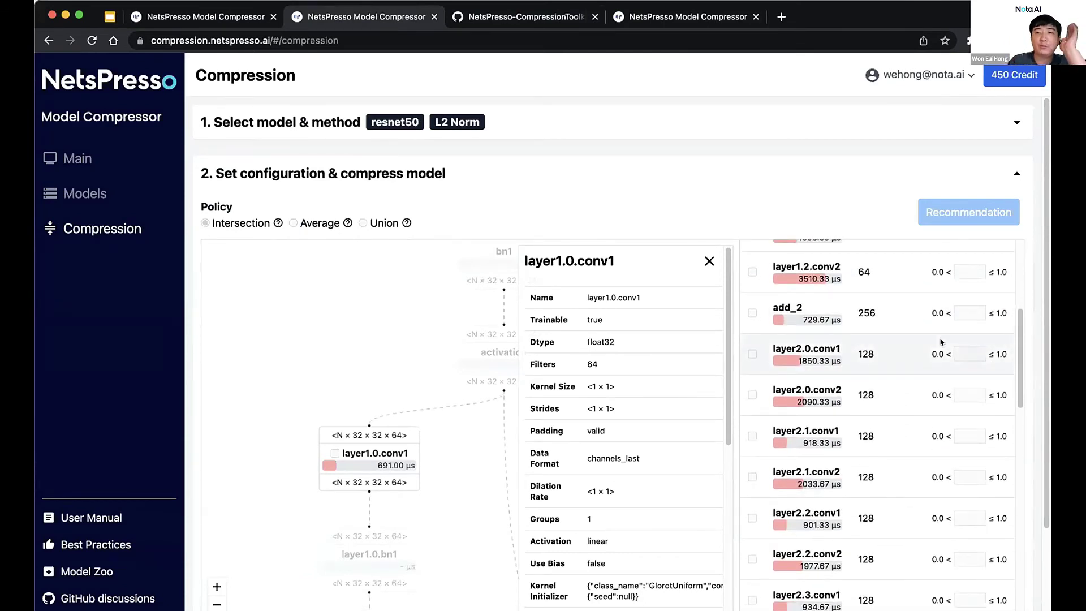
scroll(941, 342, "up", 5)
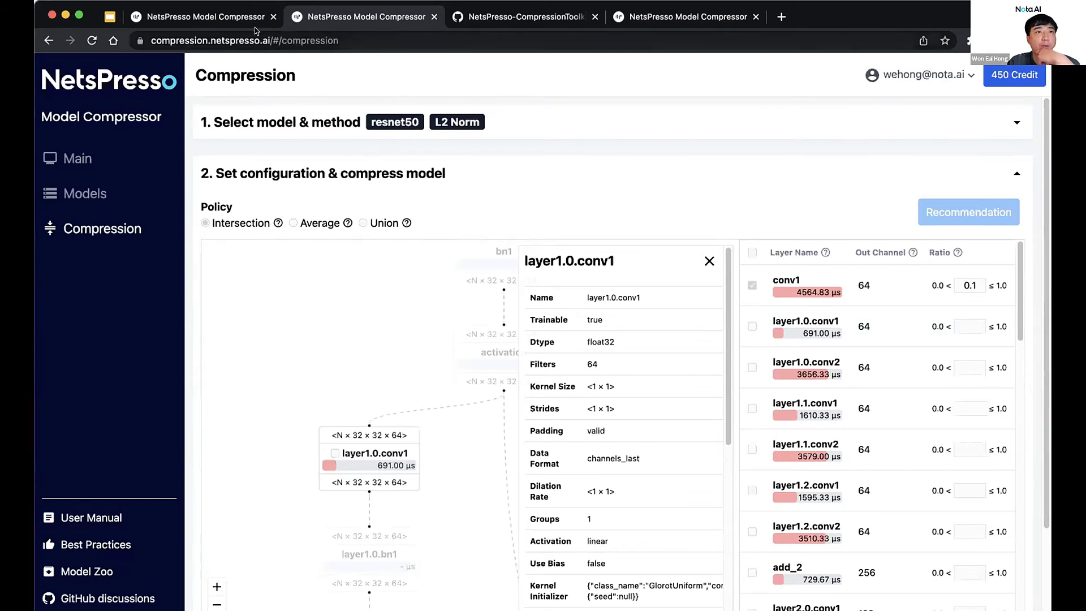
left_click(108, 17)
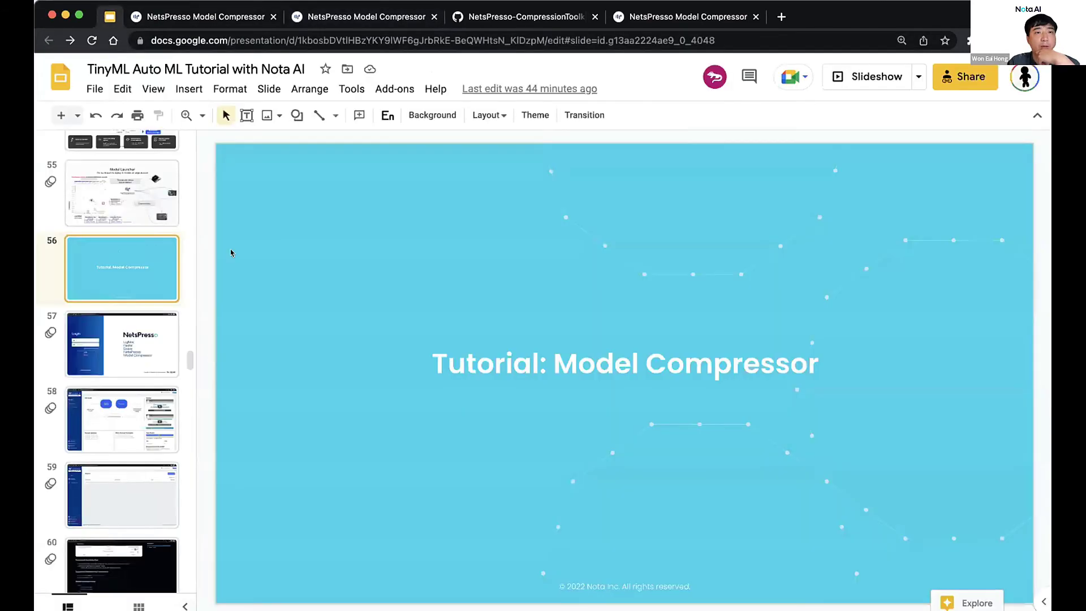
scroll(114, 290, "down", 20)
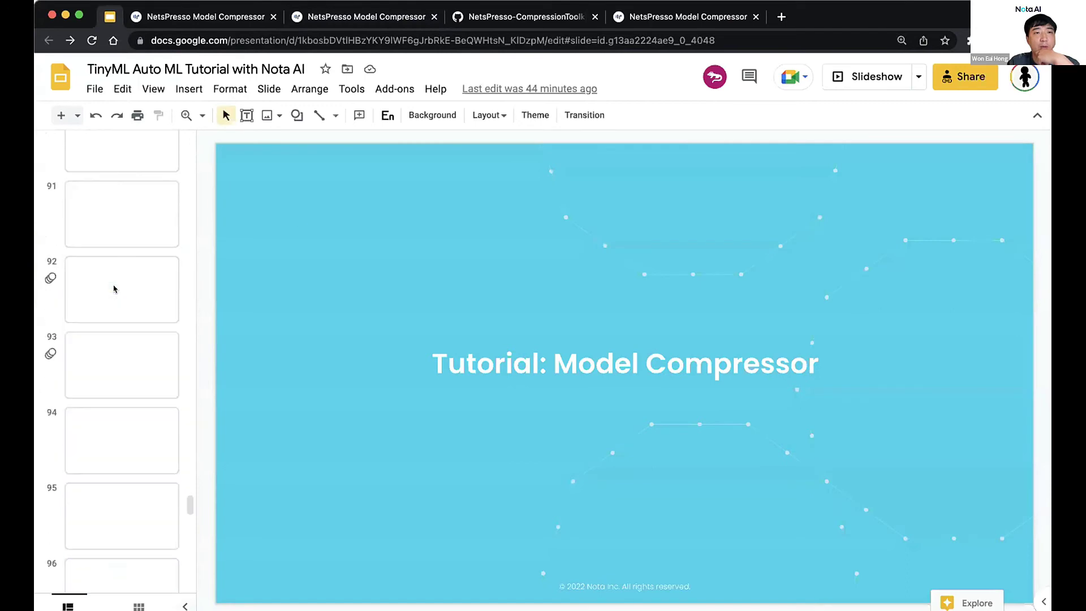
left_click(121, 477)
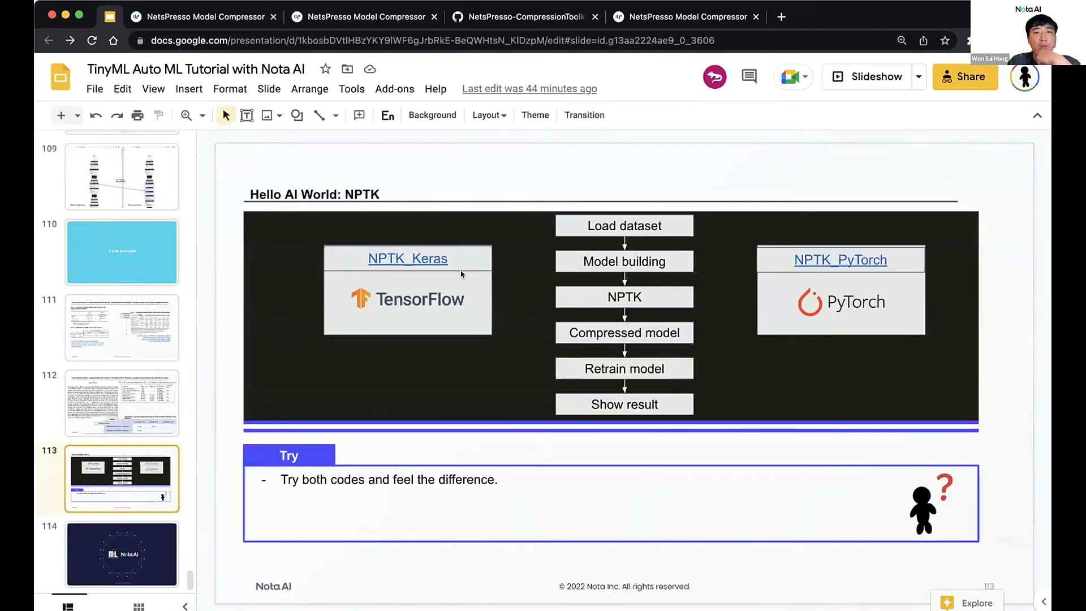
left_click(411, 258)
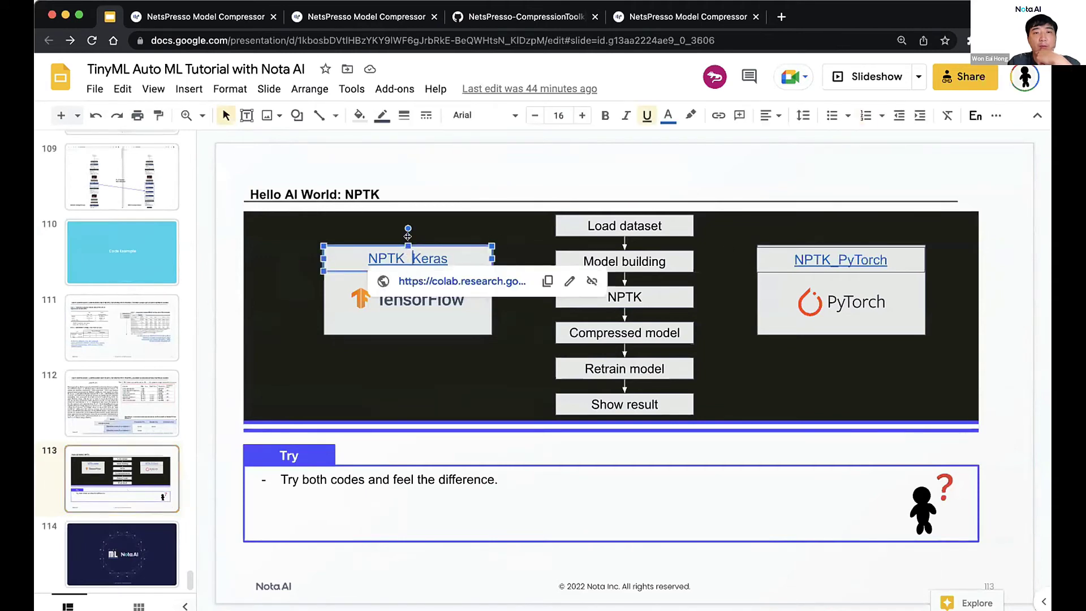
key("Left")
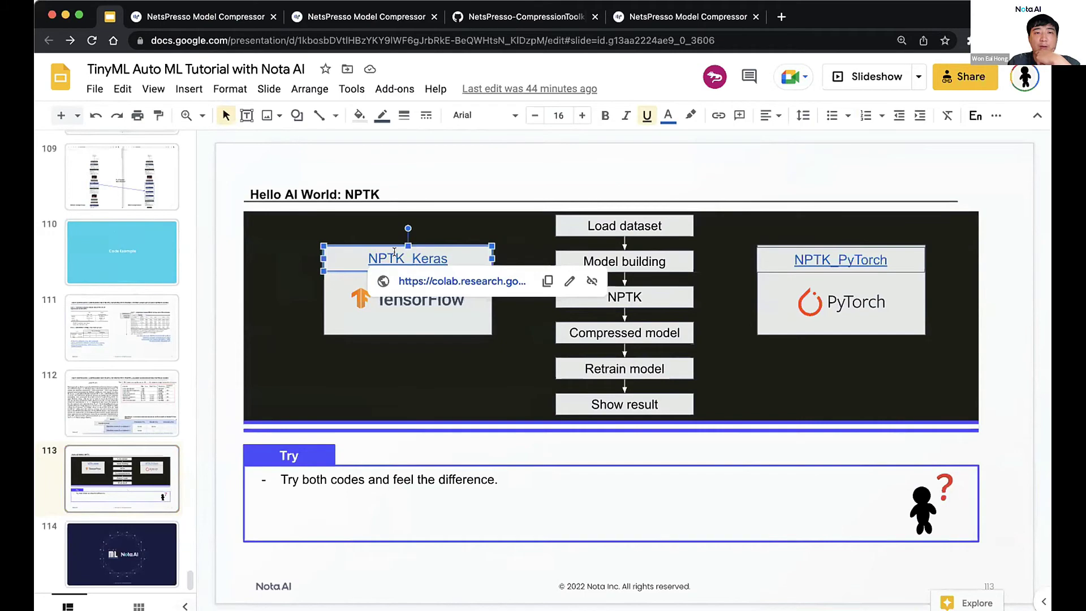
left_click(855, 263)
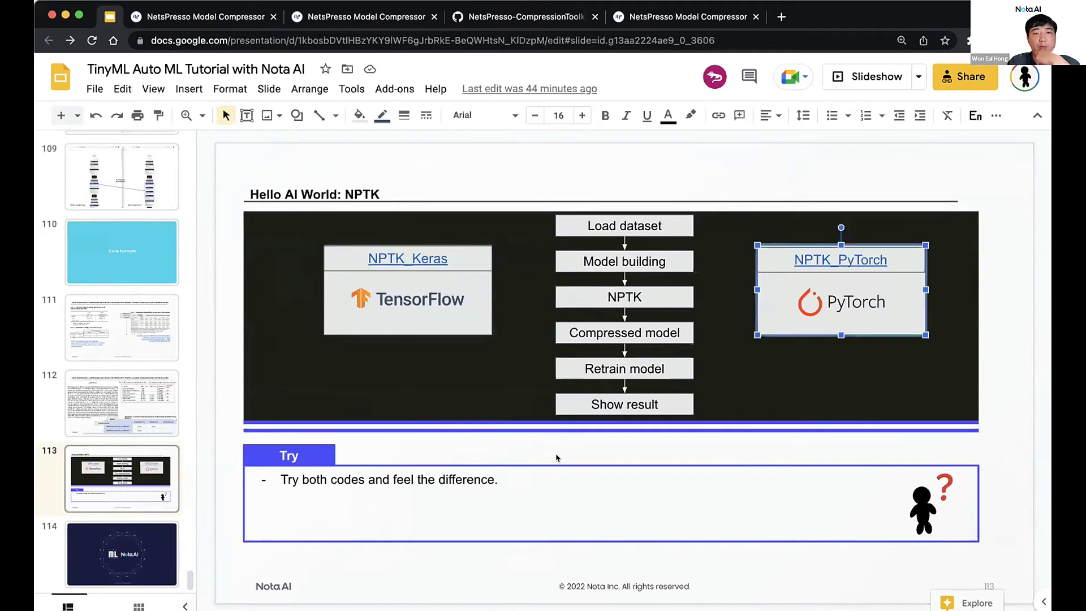
left_click(429, 264)
Open the Tutorial: NPTK_keras notebook in Colab and scroll through its retraining, accuracy and FLOPs cells
left_click(430, 281)
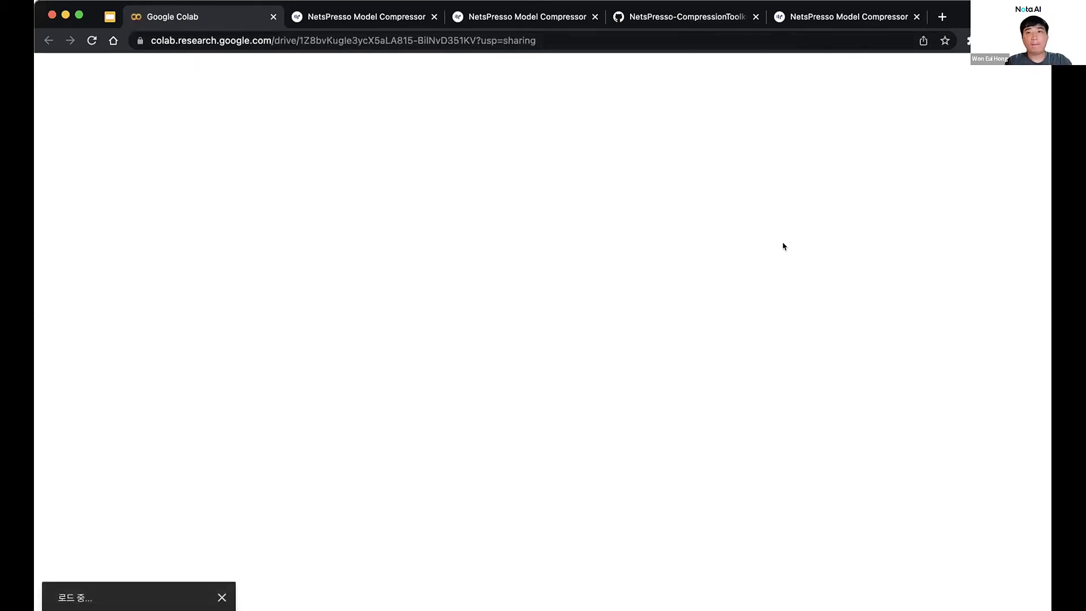
scroll(459, 252, "down", 20)
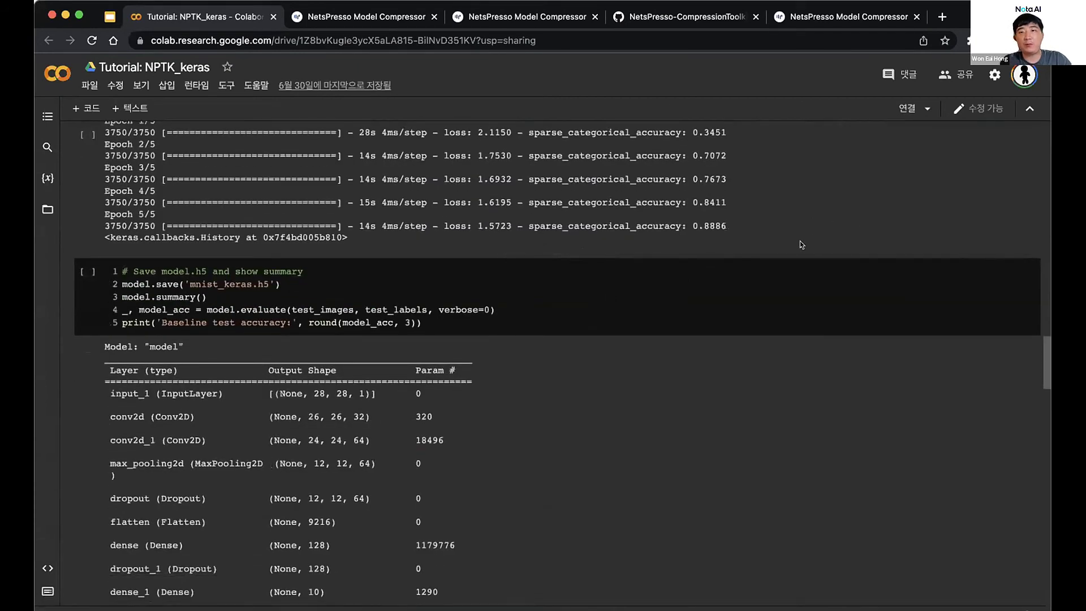
scroll(436, 286, "down", 20)
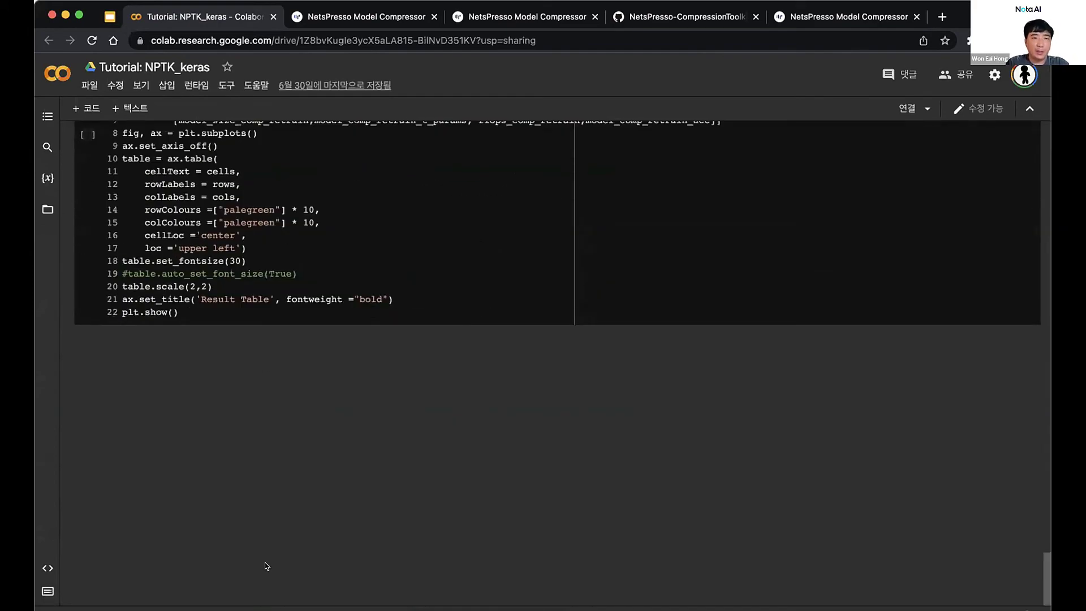
scroll(265, 352, "up", 1)
scroll(264, 351, "up", 3)
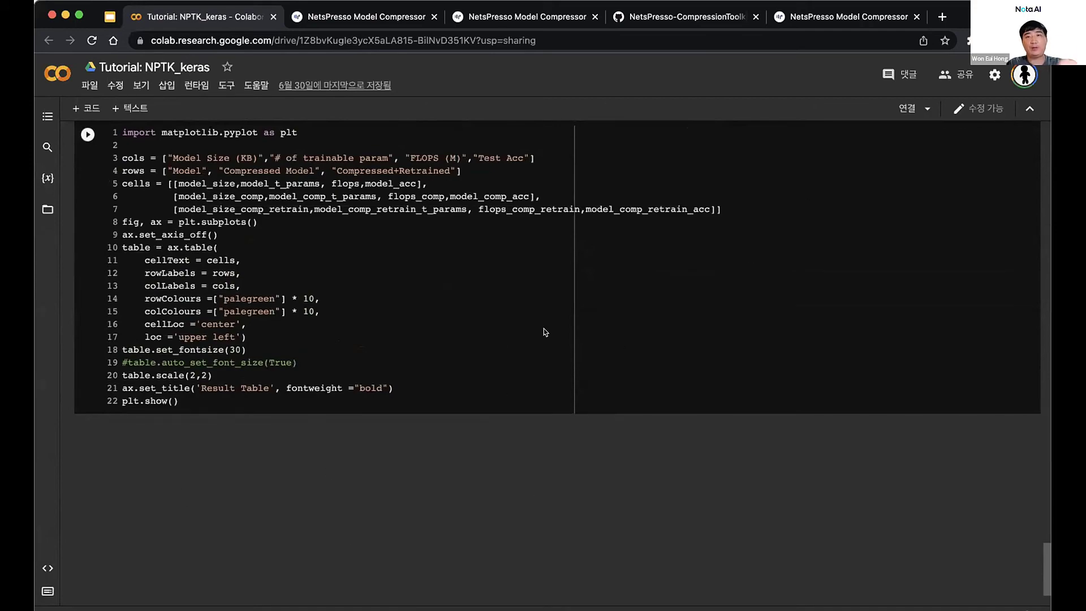
scroll(544, 332, "up", 20)
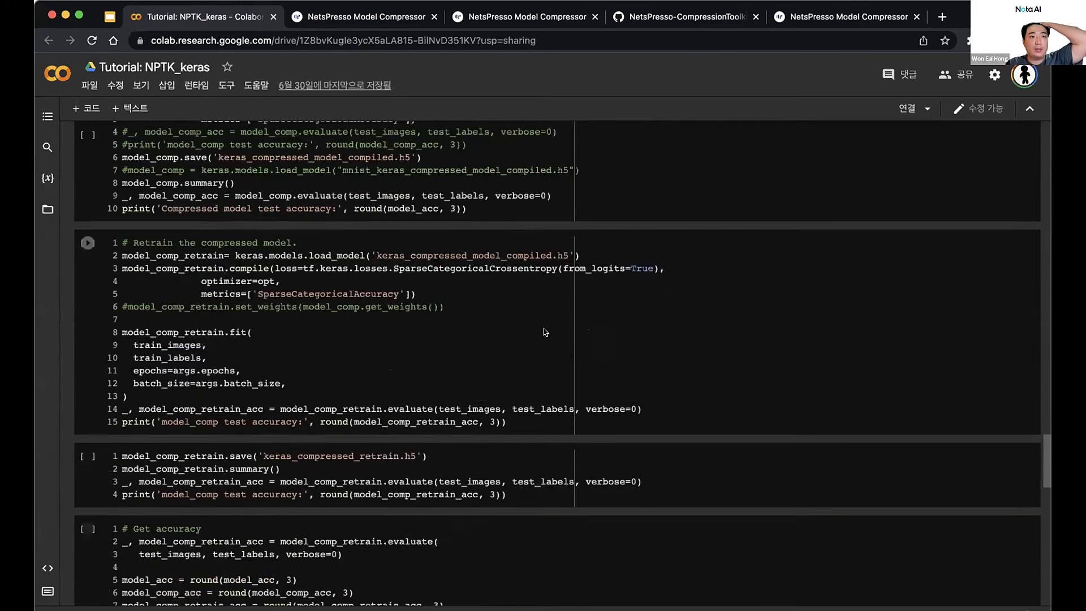
scroll(364, 277, "up", 5)
scroll(246, 258, "up", 5)
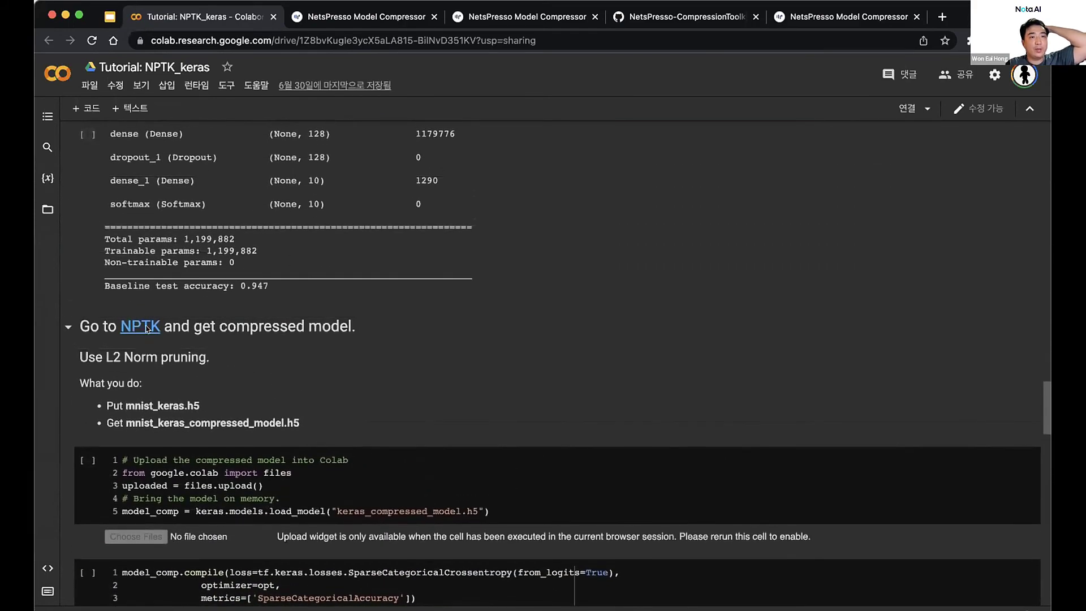
scroll(242, 326, "up", 3)
scroll(241, 324, "up", 20)
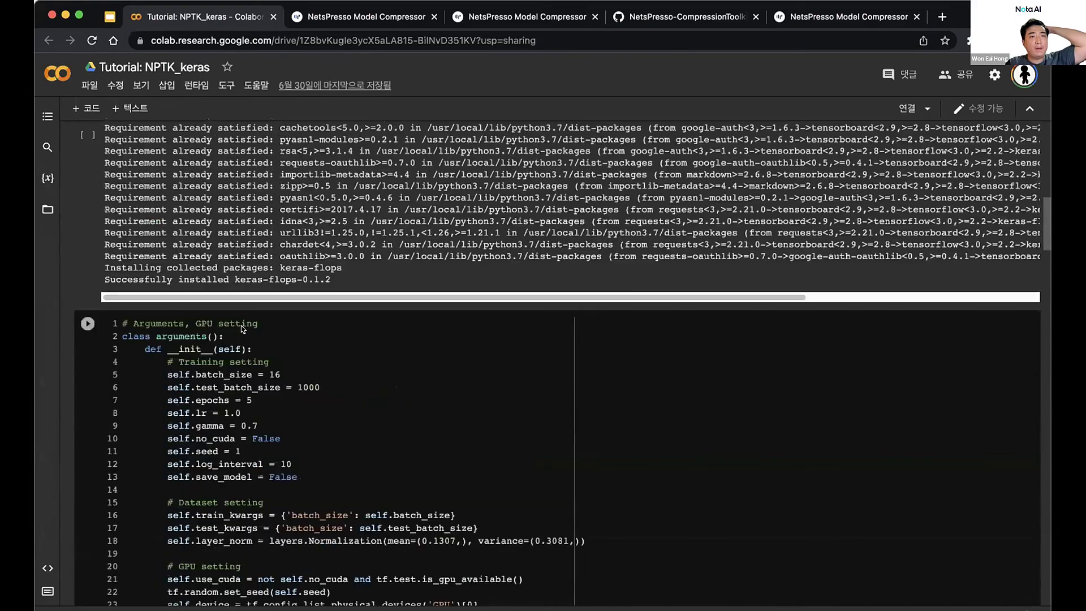
scroll(275, 307, "down", 9)
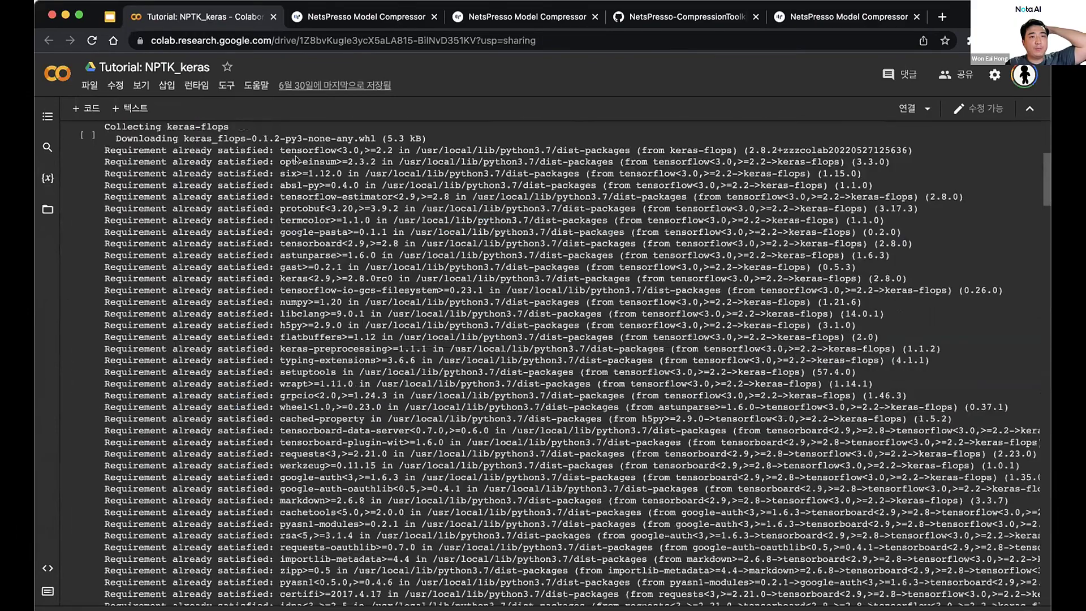
scroll(342, 350, "down", 7)
scroll(341, 350, "down", 20)
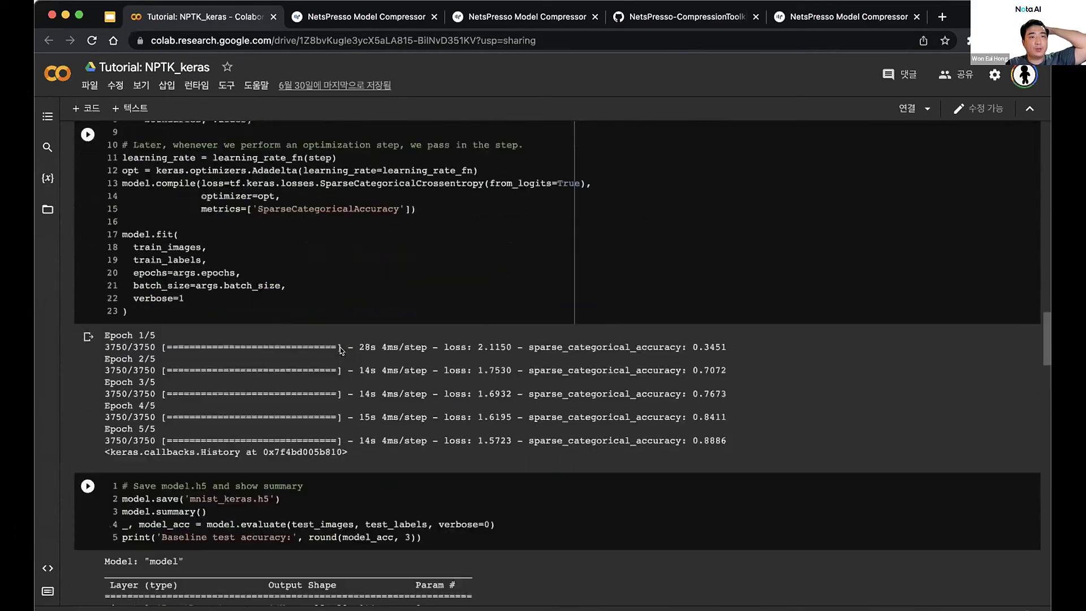
scroll(341, 347, "down", 10)
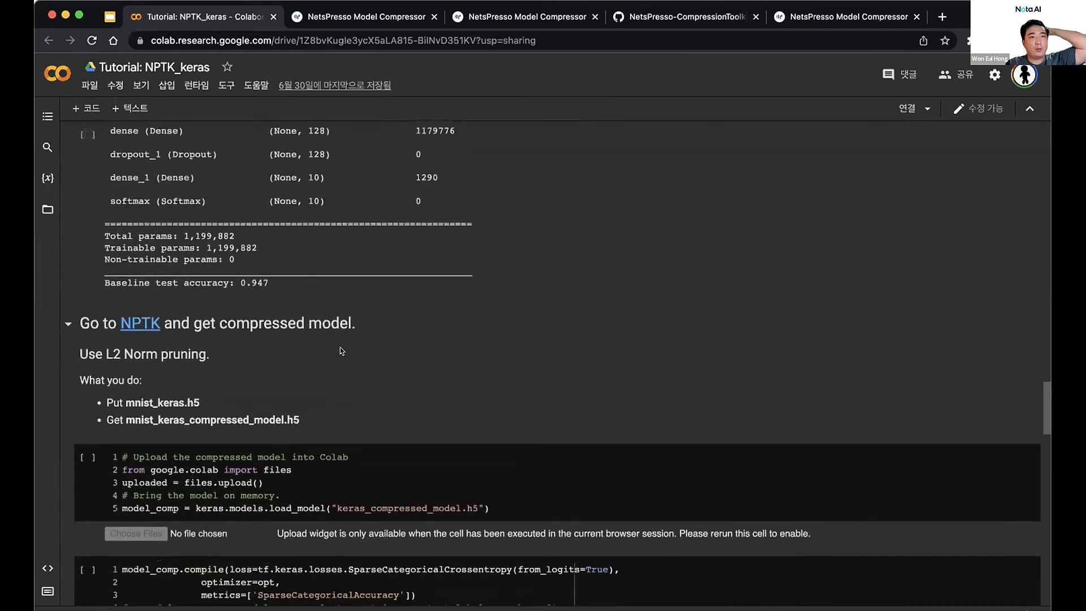
scroll(305, 322, "up", 5)
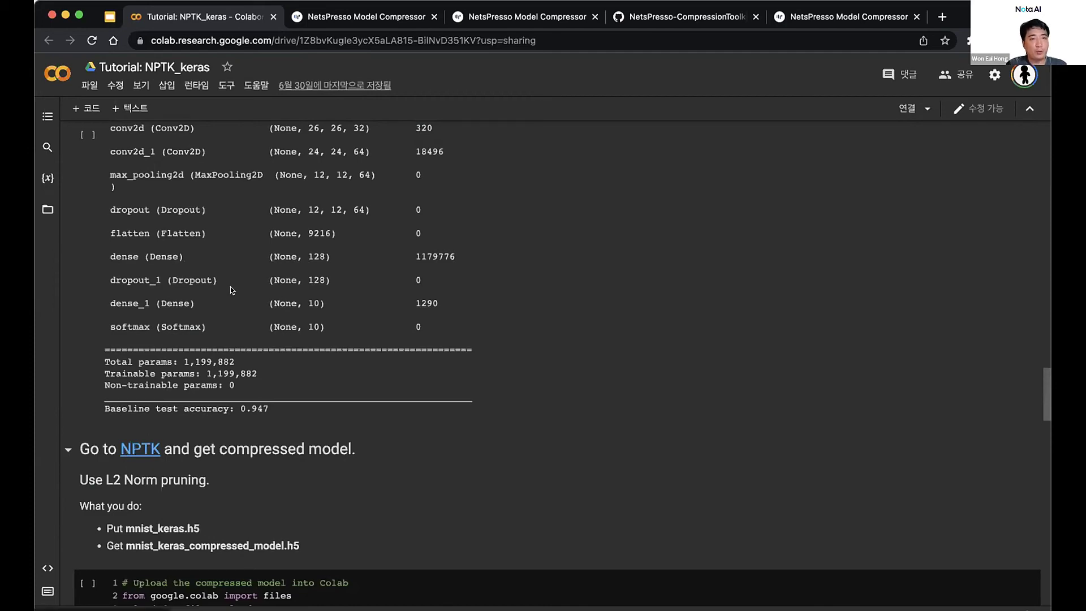
scroll(243, 301, "down", 2)
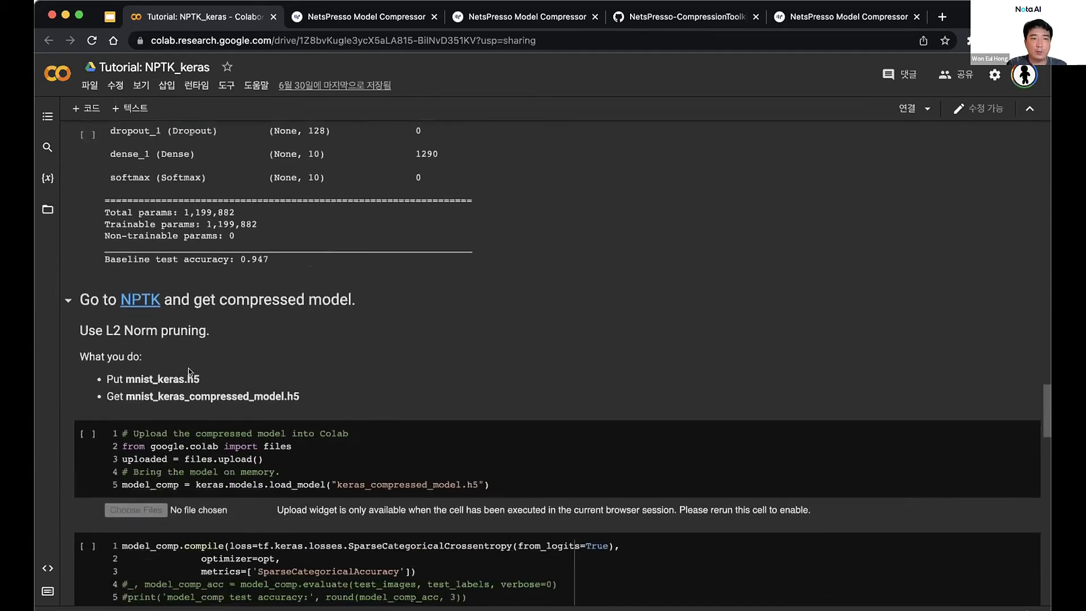
scroll(211, 418, "down", 2)
scroll(211, 418, "down", 15)
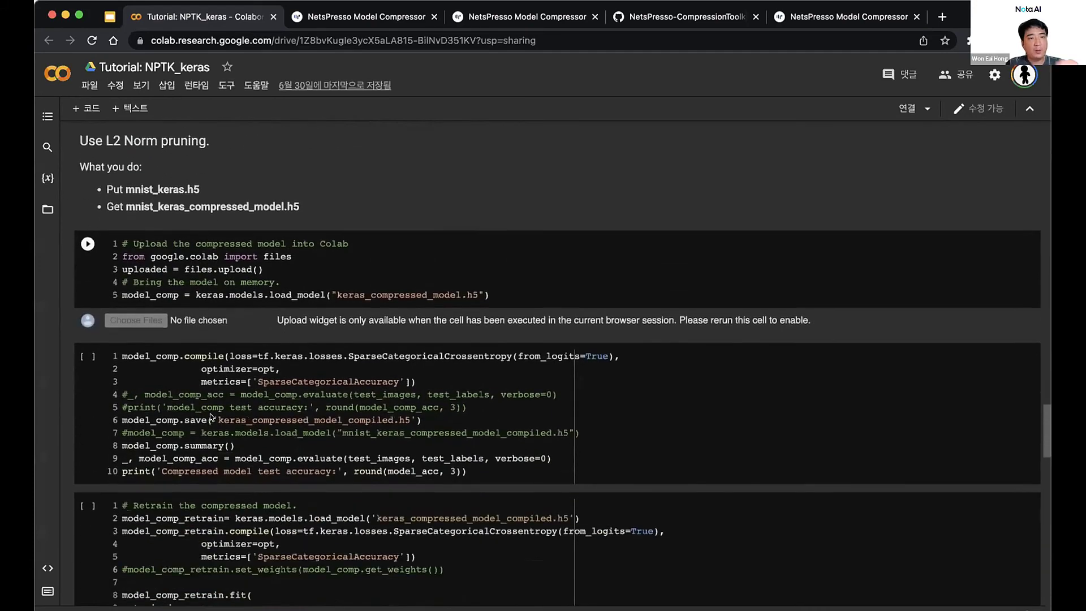
scroll(262, 341, "down", 7)
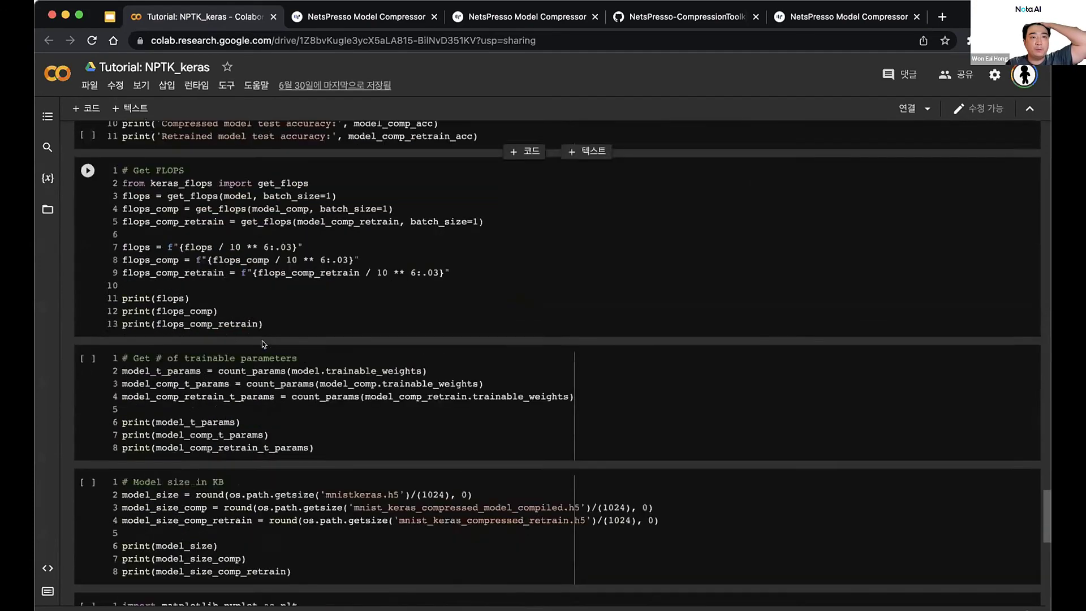
scroll(263, 340, "up", 1)
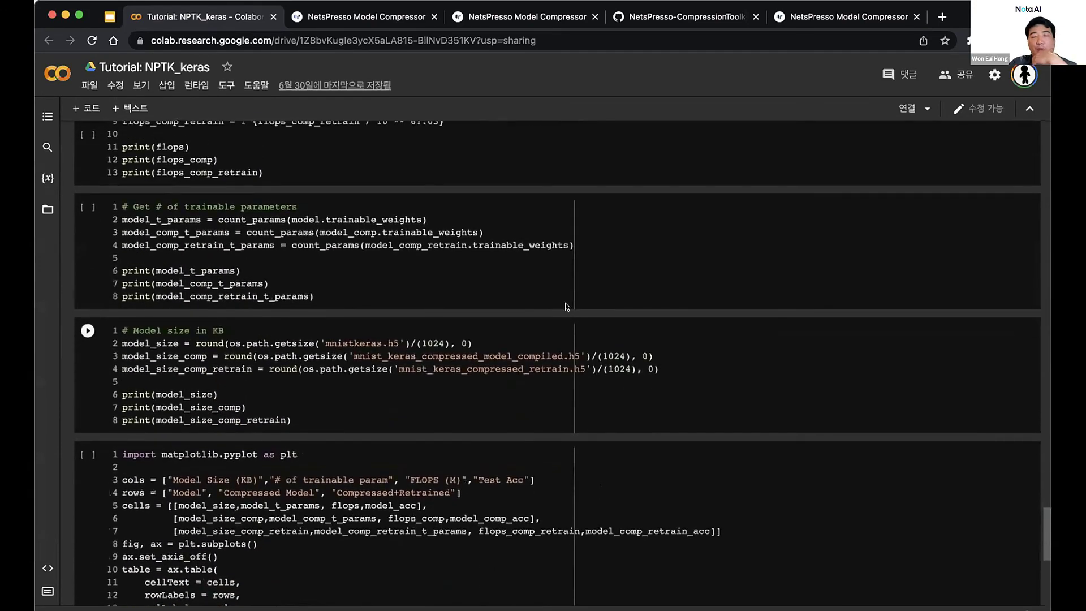
scroll(502, 325, "up", 8)
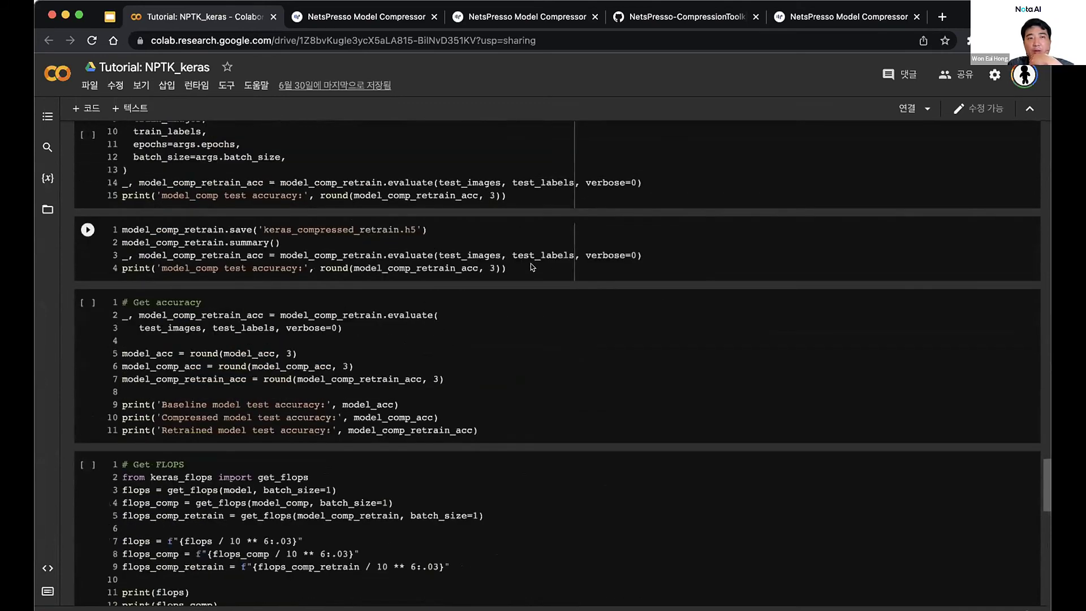
Copy the NPTK_keras notebook's share link and return to slide 113 in Google Slides
left_click(940, 66)
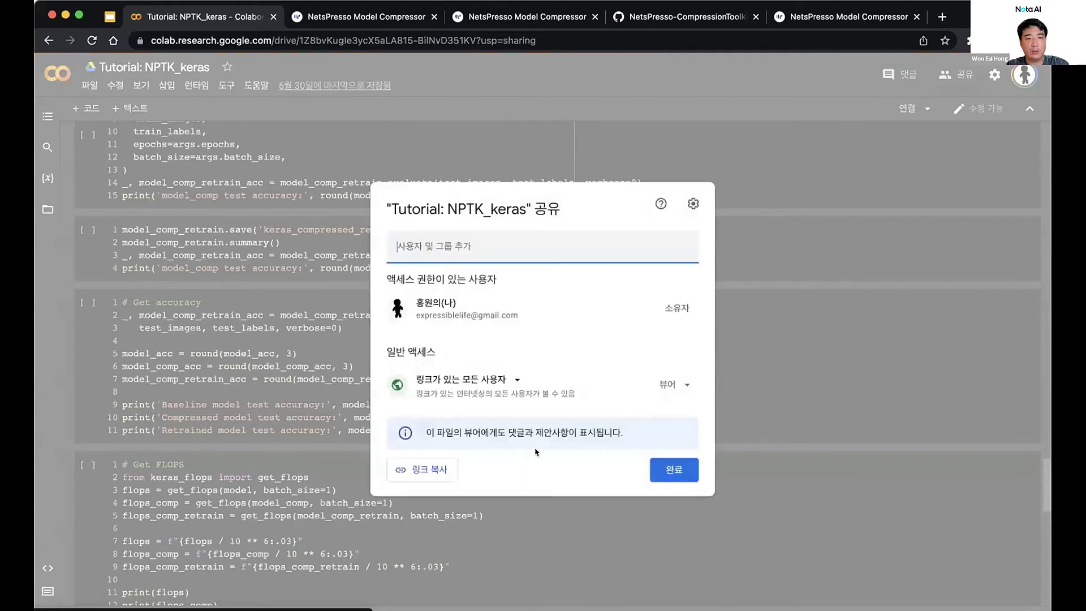
left_click(422, 490)
left_click(149, 257)
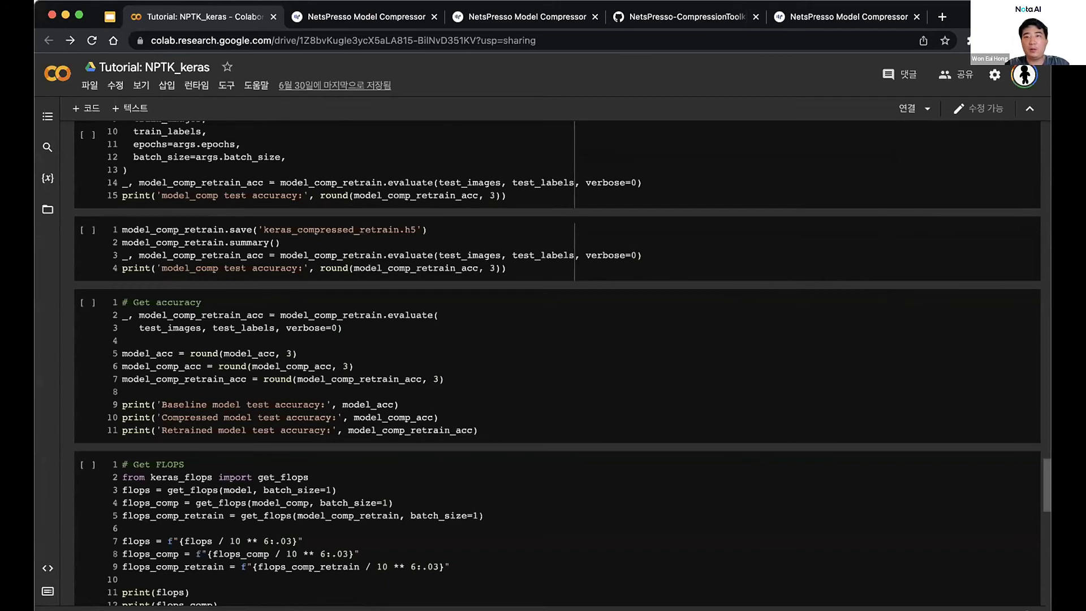
left_click(124, 169)
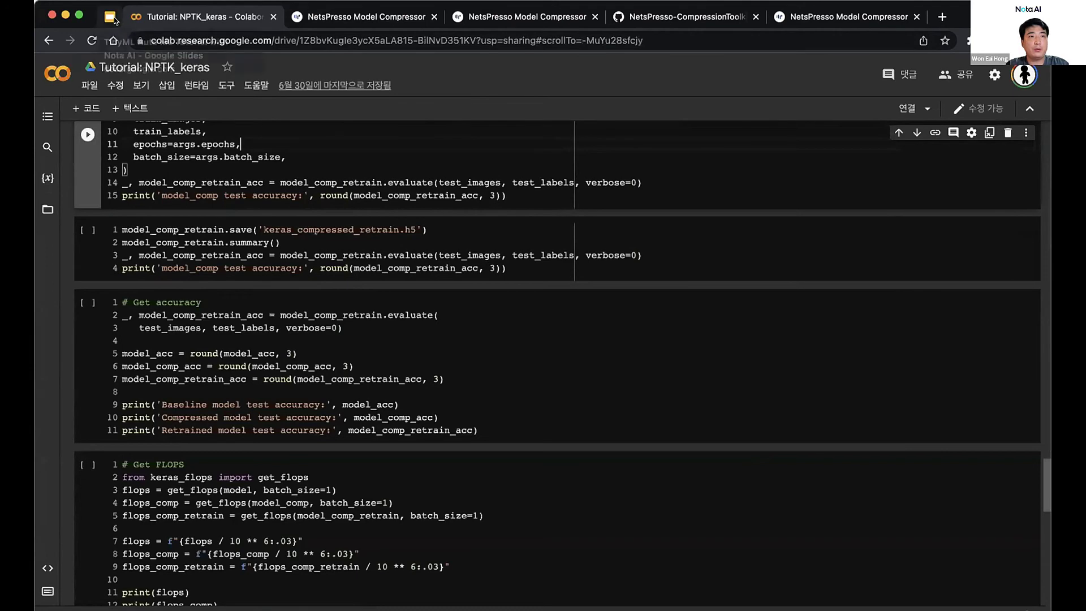
left_click(110, 17)
Follow slide 113's NPTK_PyTorch link to open the 'Tutorial: NPTK for PyTorch' Colab notebook in a new tab
left_click(603, 235)
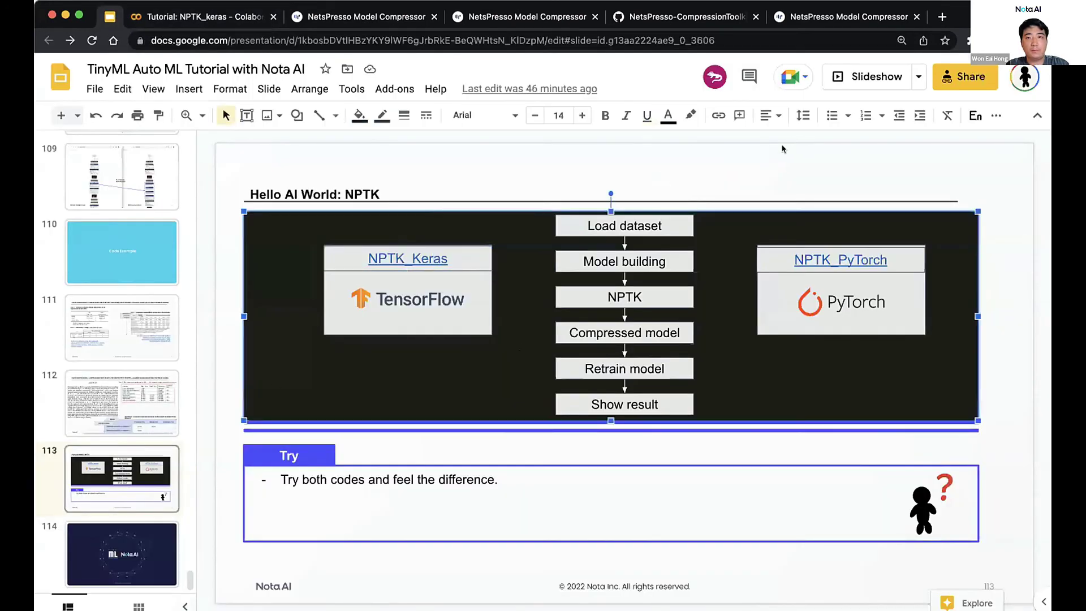
left_click(826, 263)
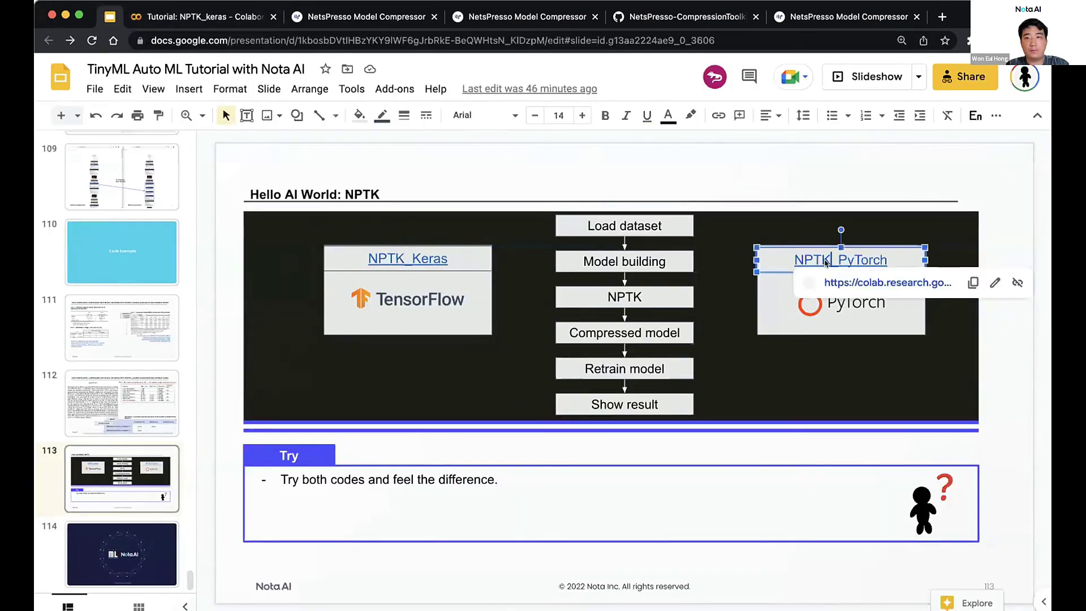
left_click(843, 282)
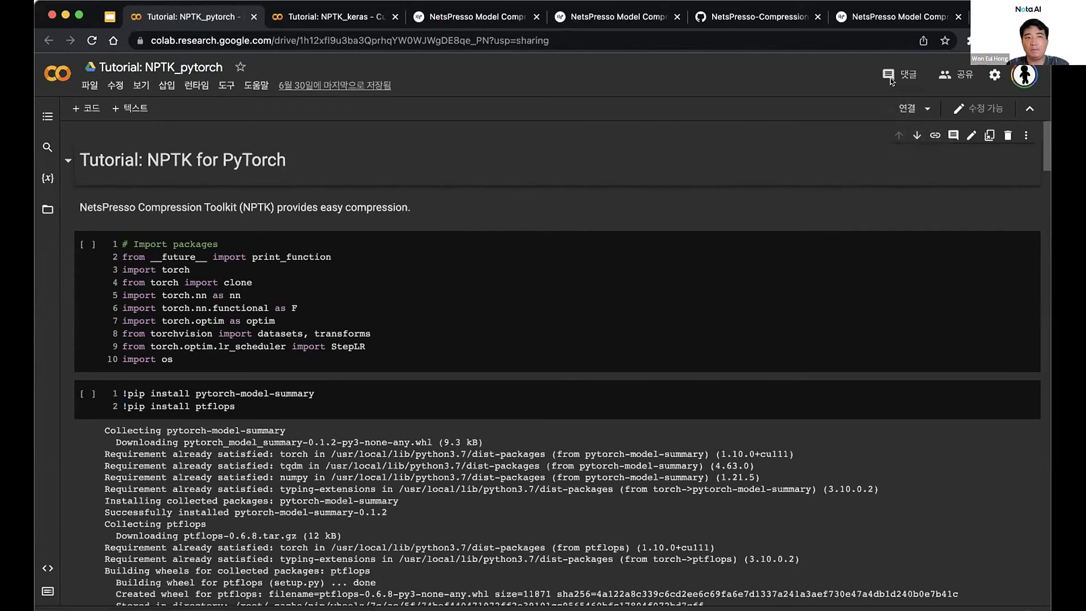
Copy the Tutorial: NPTK_pytorch notebook's share link and close the sharing dialog
left_click(962, 74)
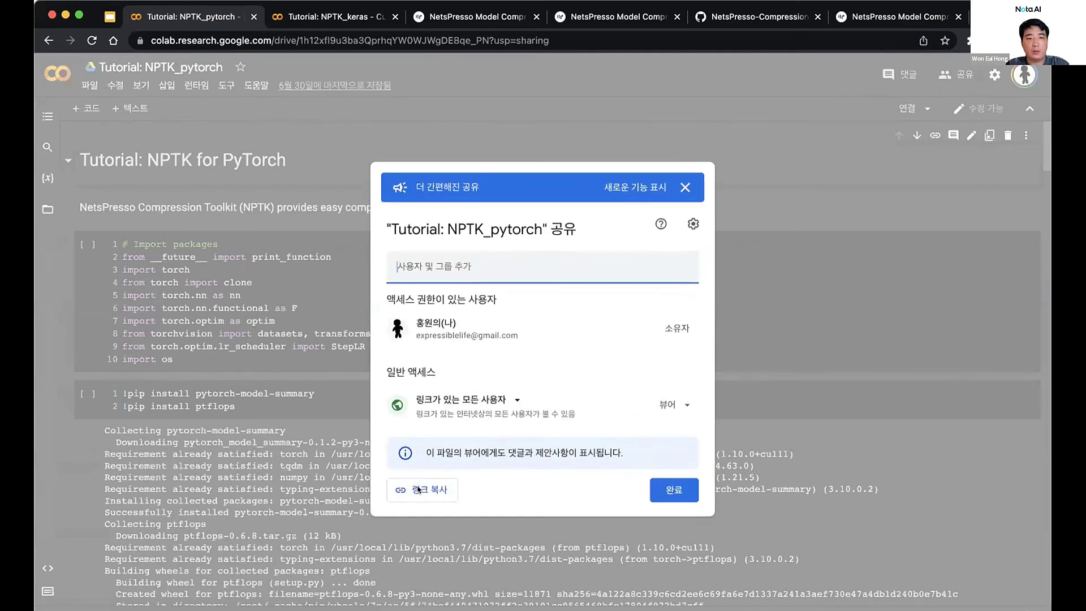
left_click(419, 489)
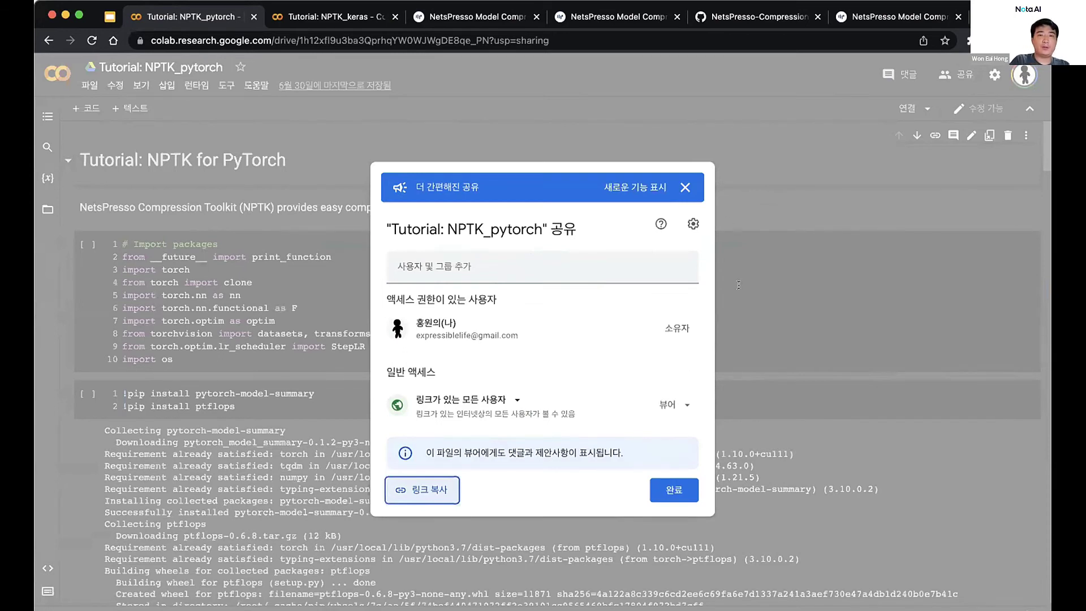
left_click(279, 243)
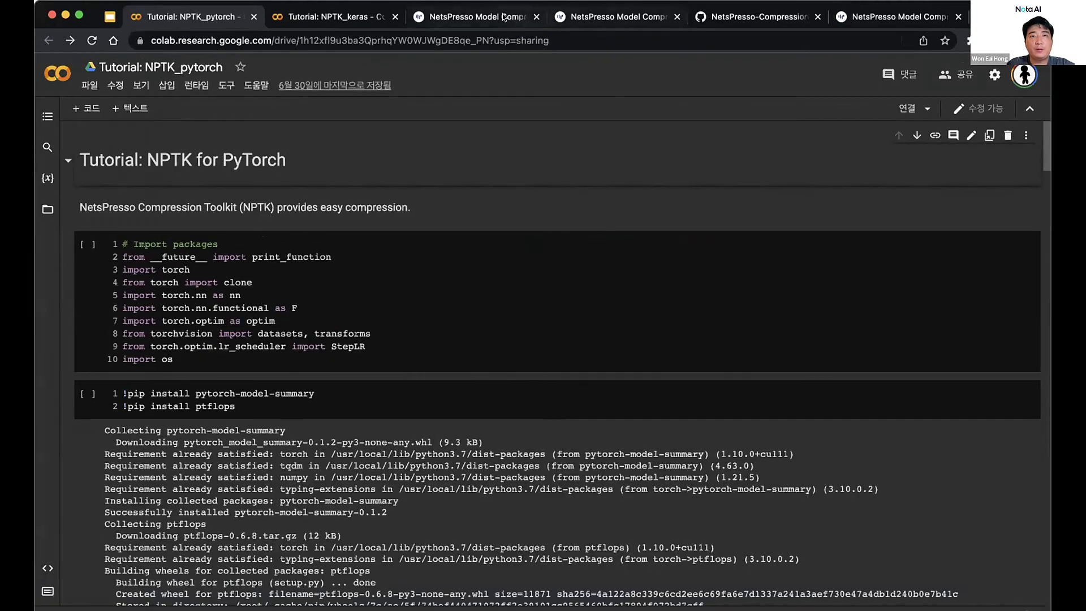
Switch to the NetsPresso Model Compressor tab showing its Main dashboard
left_click(504, 17)
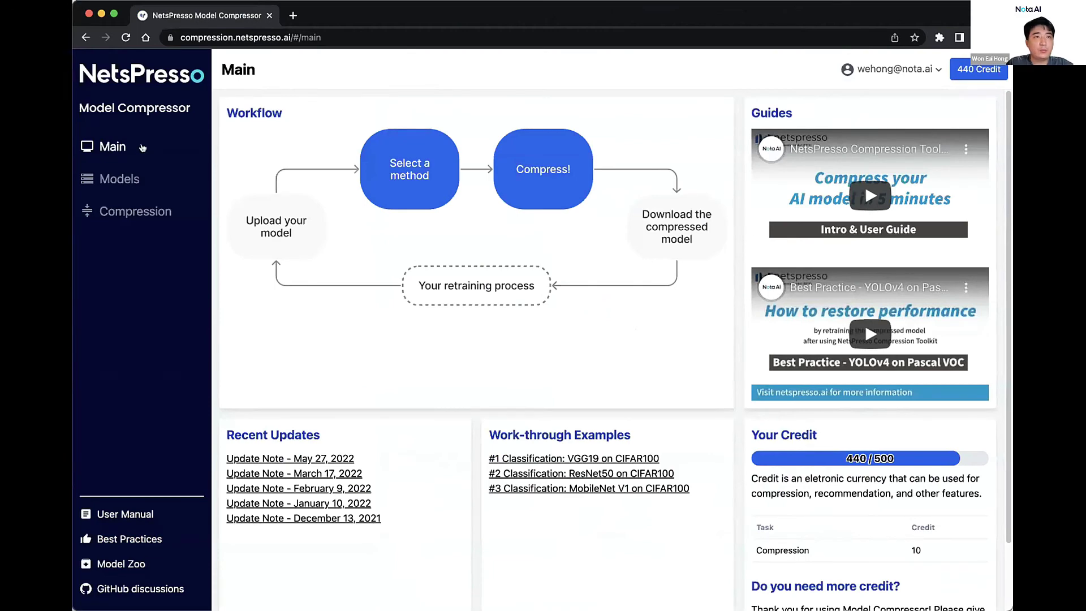
From the Models list, start compressing mobilenet with Pruning by Channel Index
left_click(119, 178)
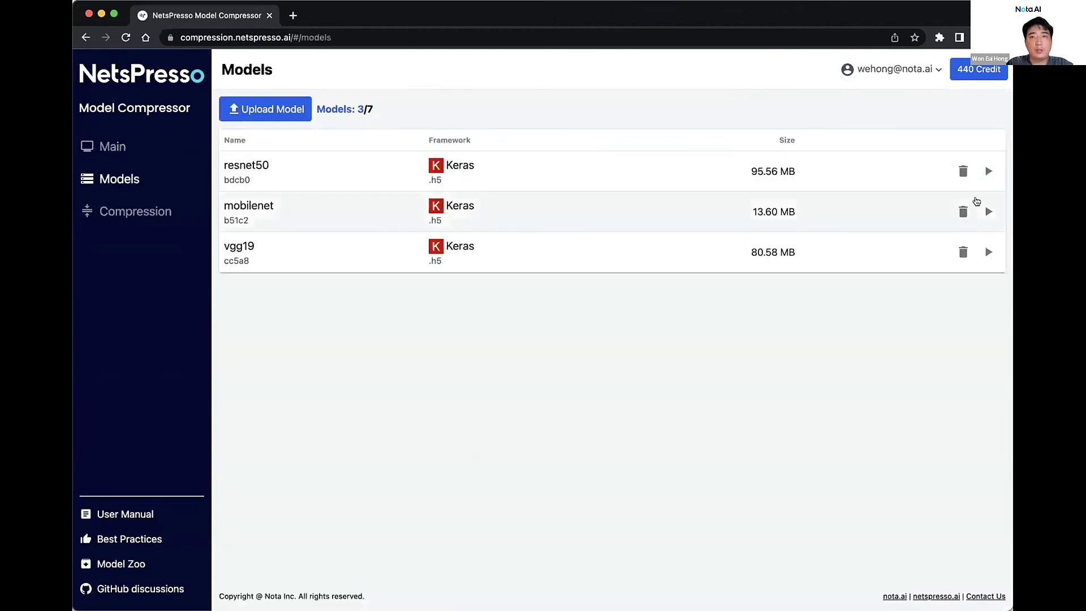
left_click(988, 212)
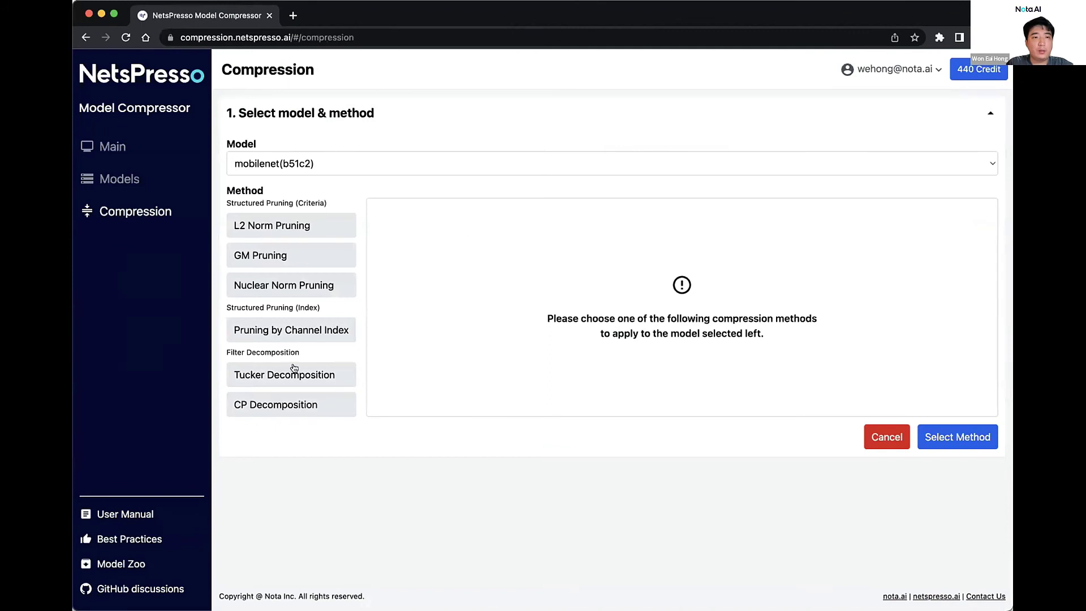
left_click(312, 329)
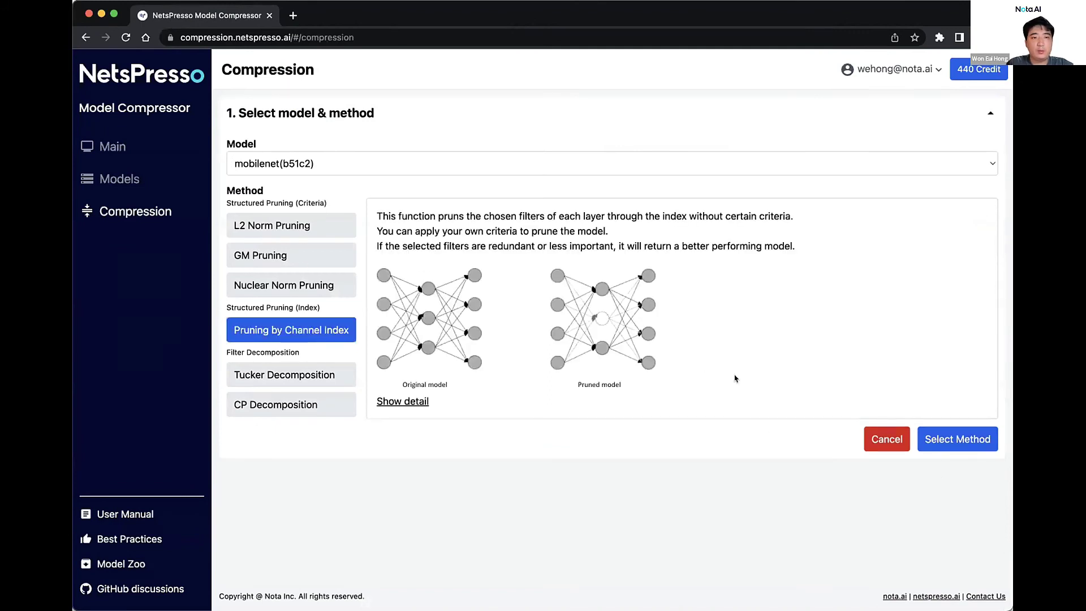
left_click(957, 439)
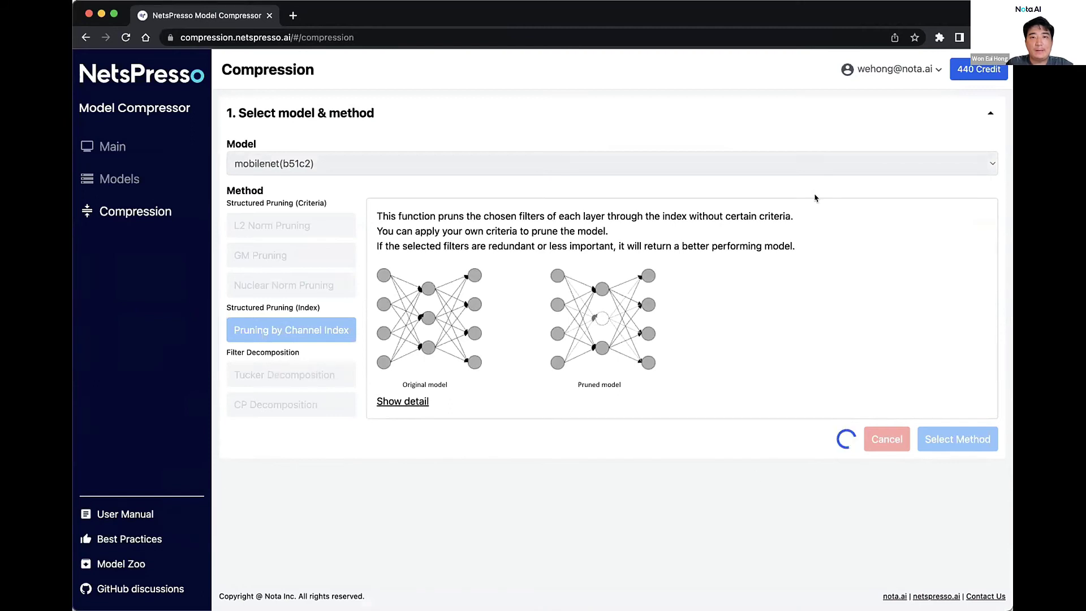
Go back to the models list and restart mobilenet's compression with L2 Norm Pruning instead
left_click(84, 37)
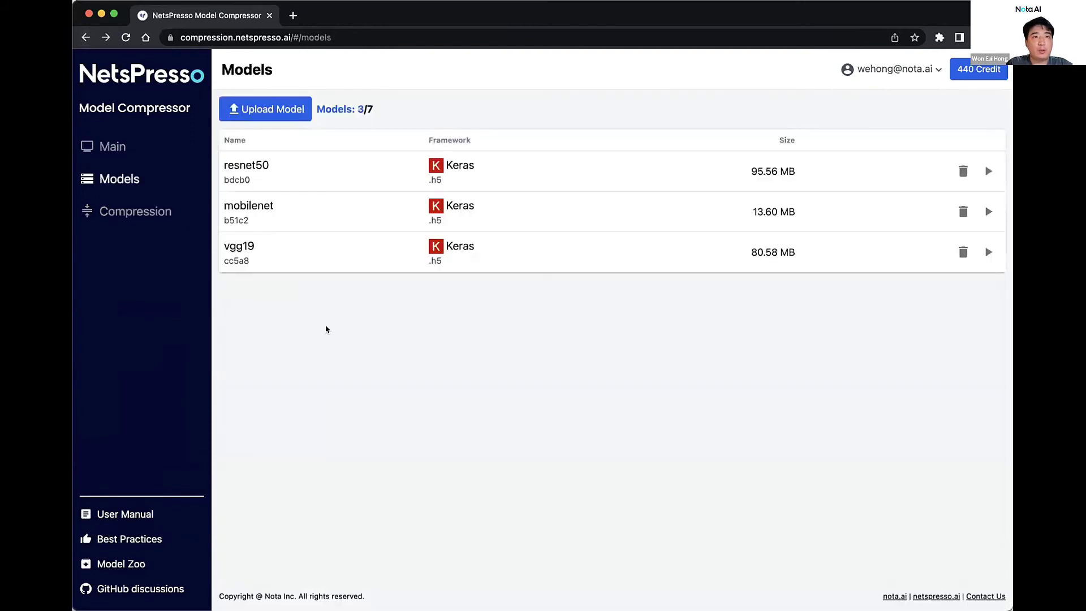
left_click(981, 210)
left_click(327, 234)
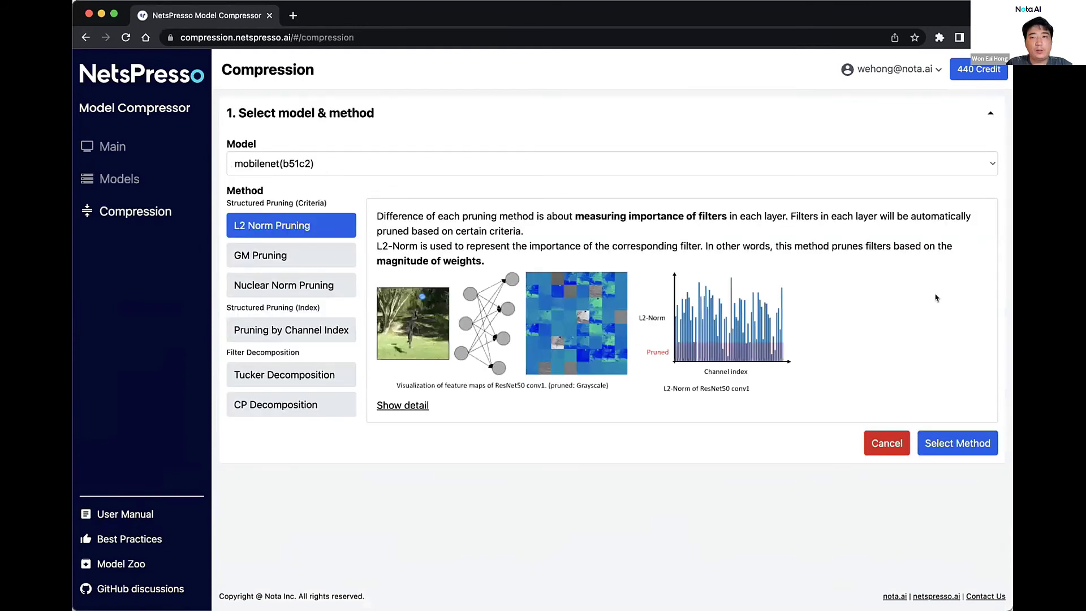
left_click(953, 447)
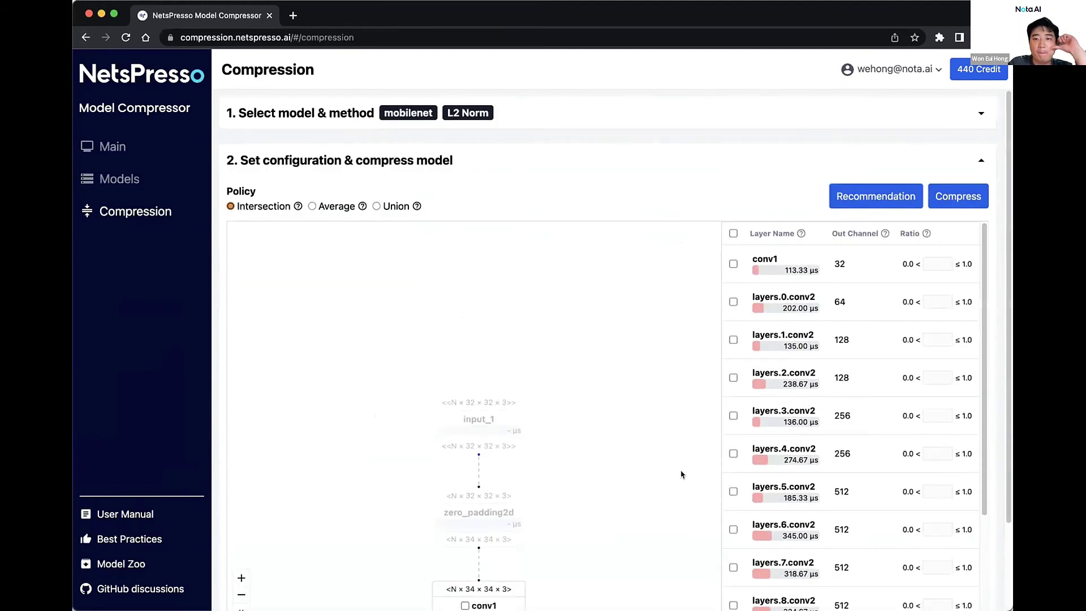
left_click(897, 202)
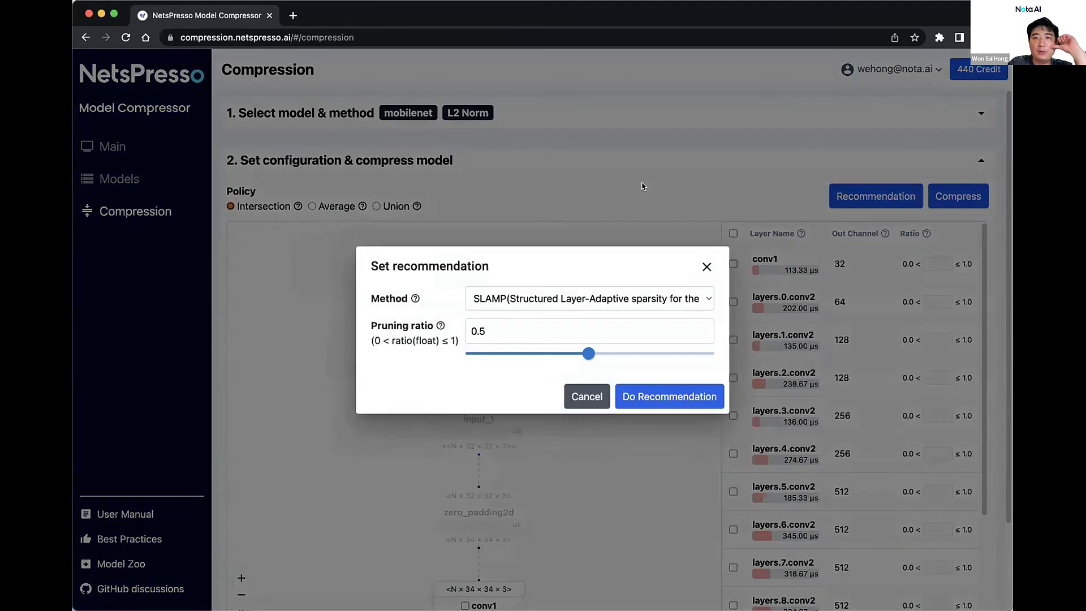
left_click(484, 329)
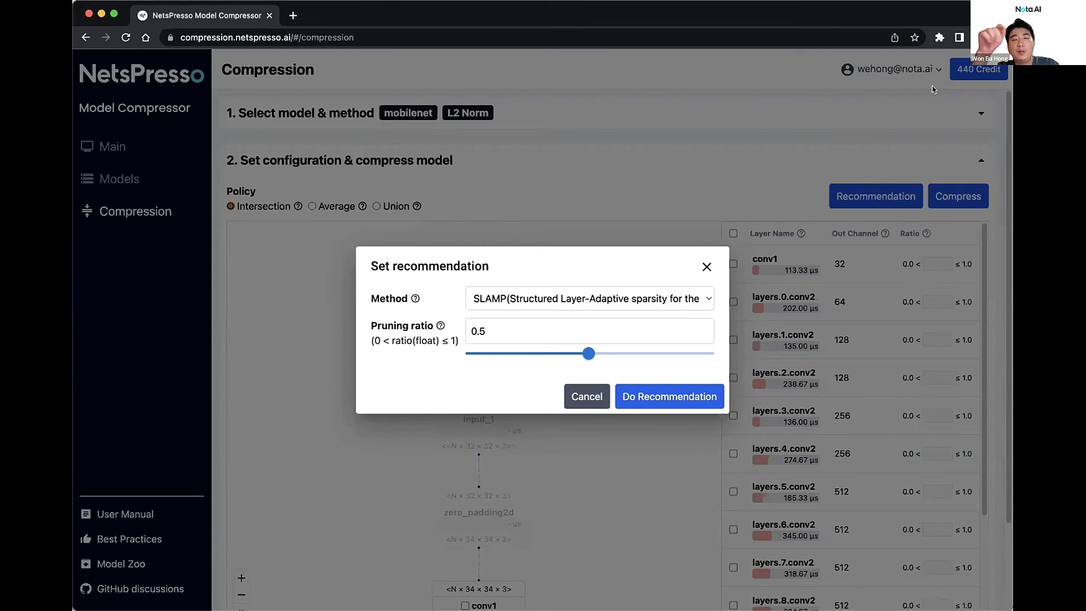
left_click(705, 265)
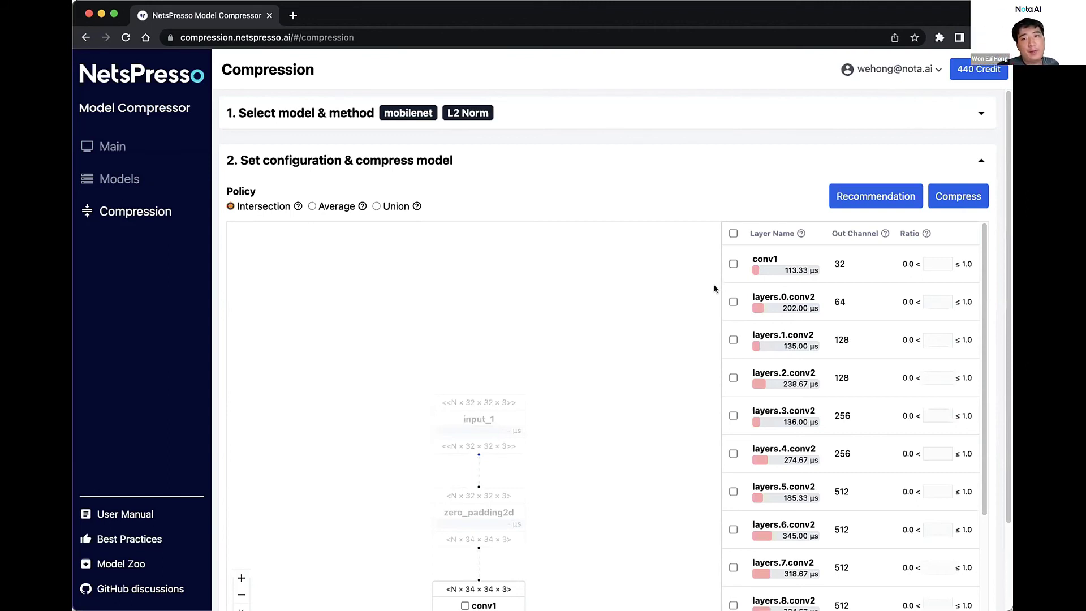
Compare conv1 and layers.0.conv2 details, ending on layers.0.conv2 (64 filters, 1×1 kernel, 202.00 µs)
left_click(777, 266)
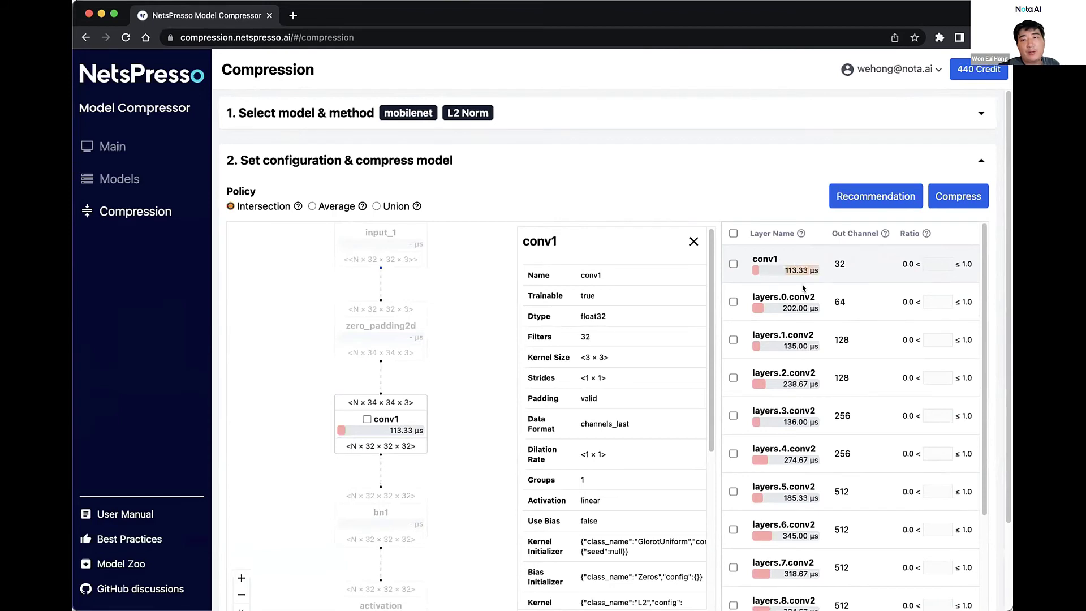
left_click(810, 305)
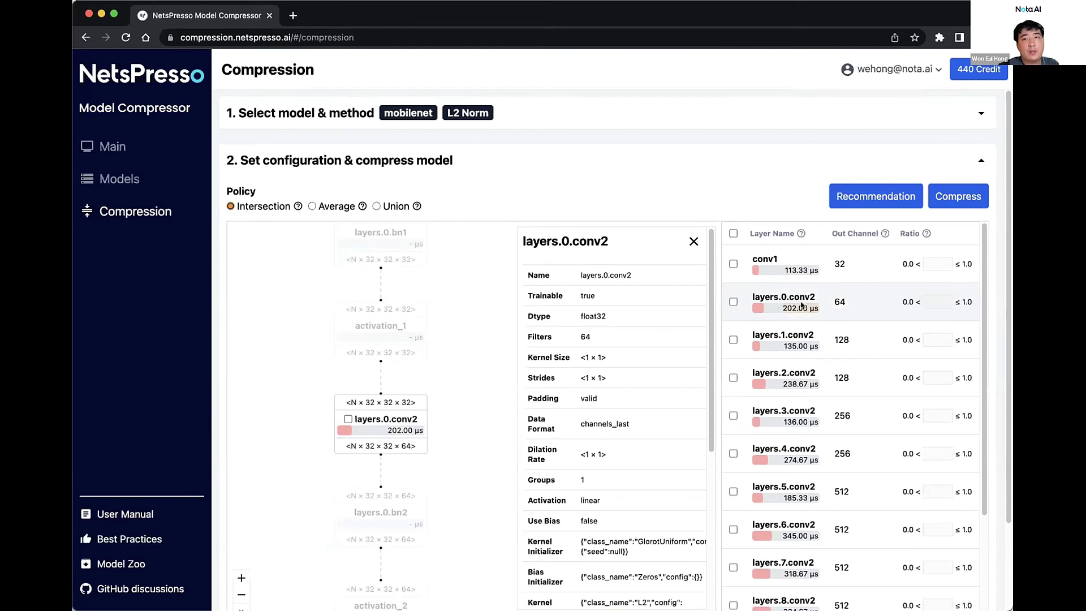
left_click(776, 269)
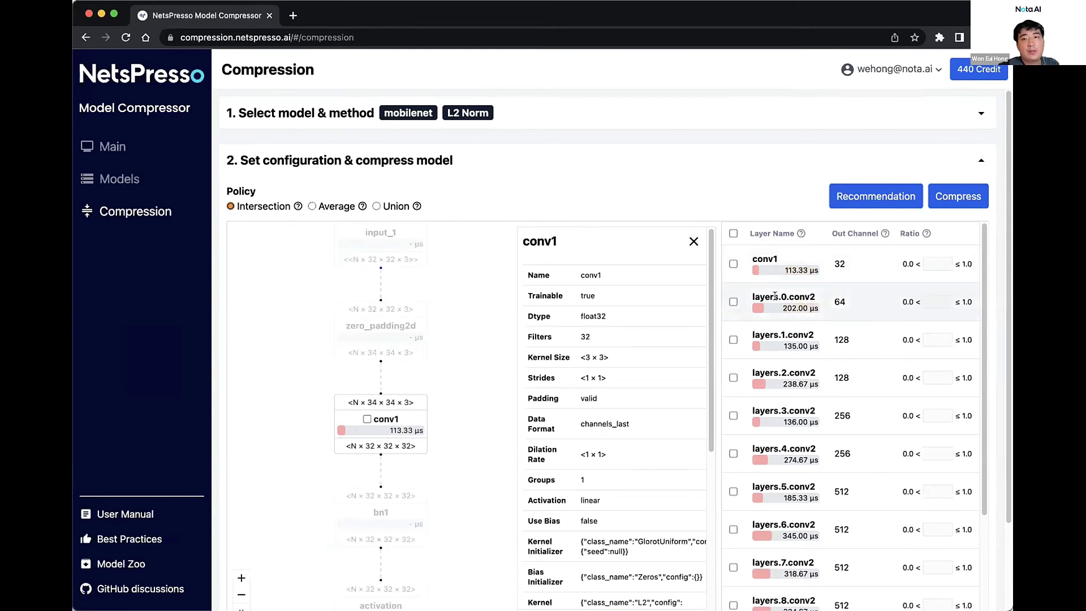
left_click(821, 295)
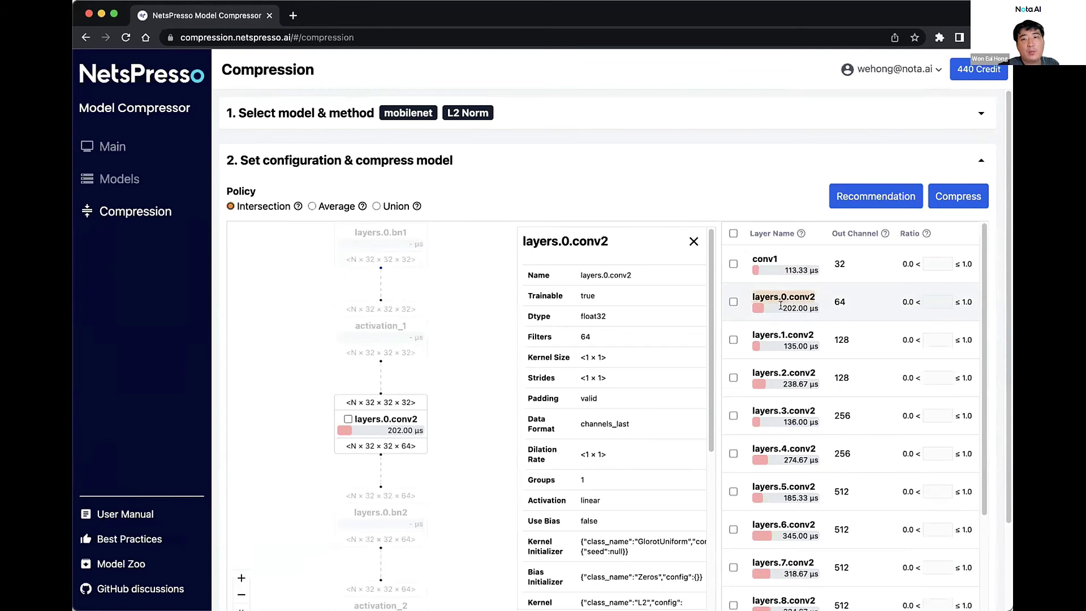